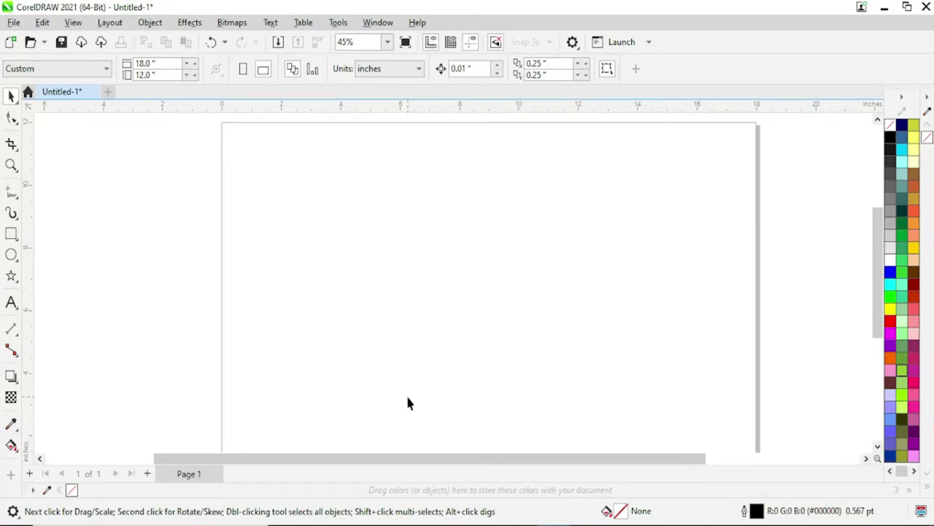
# Show the Shape tool flyout with Smooth, Smear, Twirl, Attract and Repel, Smudge and Roughen
pyautogui.click(15, 120)
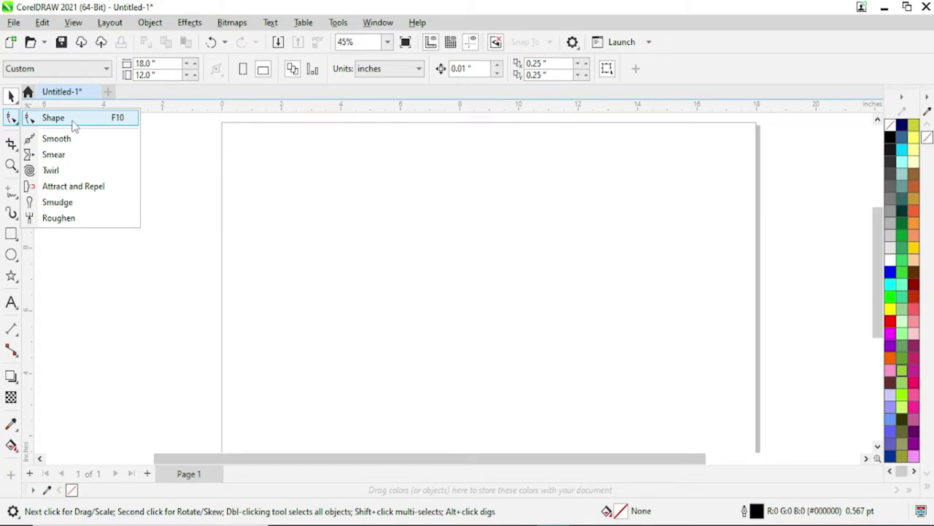
# Draw a rectangle to the left of the page
pyautogui.click(189, 225)
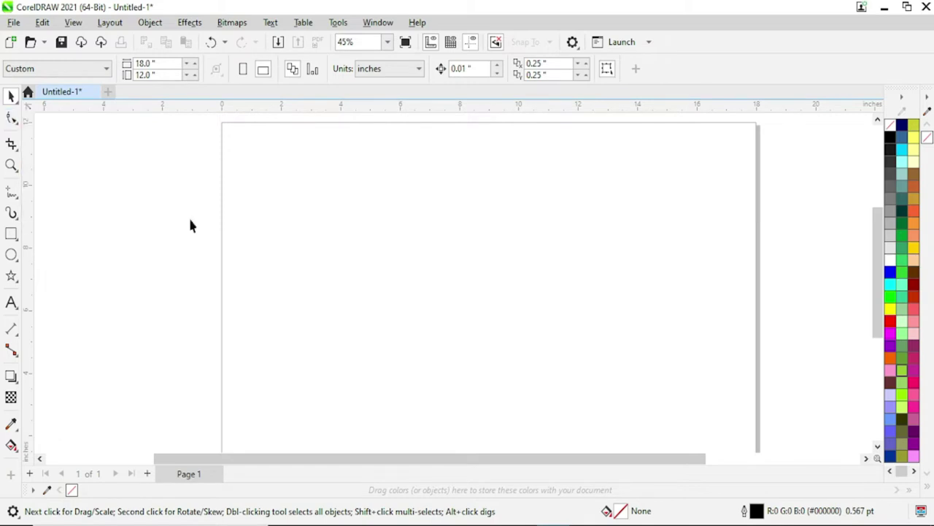
pyautogui.click(10, 233)
pyautogui.moveTo(112, 181); pyautogui.dragTo(205, 293)
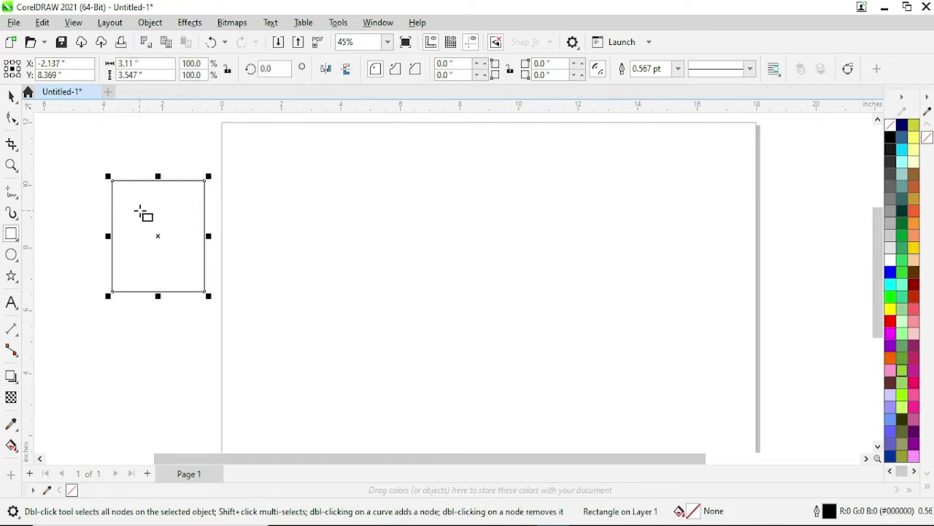
# Round all four corners of the rectangle to 0.599 inches by dragging a corner node
pyautogui.click(16, 123)
pyautogui.click(44, 117)
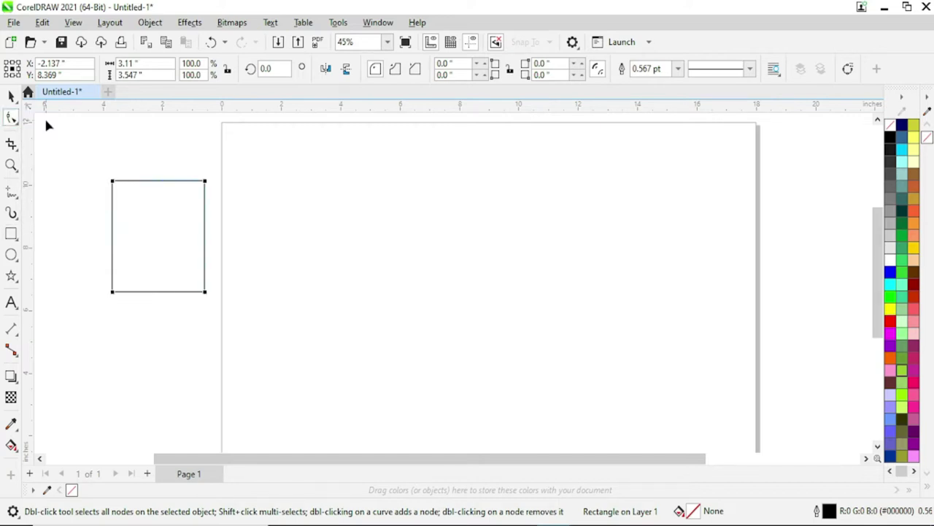
pyautogui.click(116, 197)
pyautogui.click(116, 184)
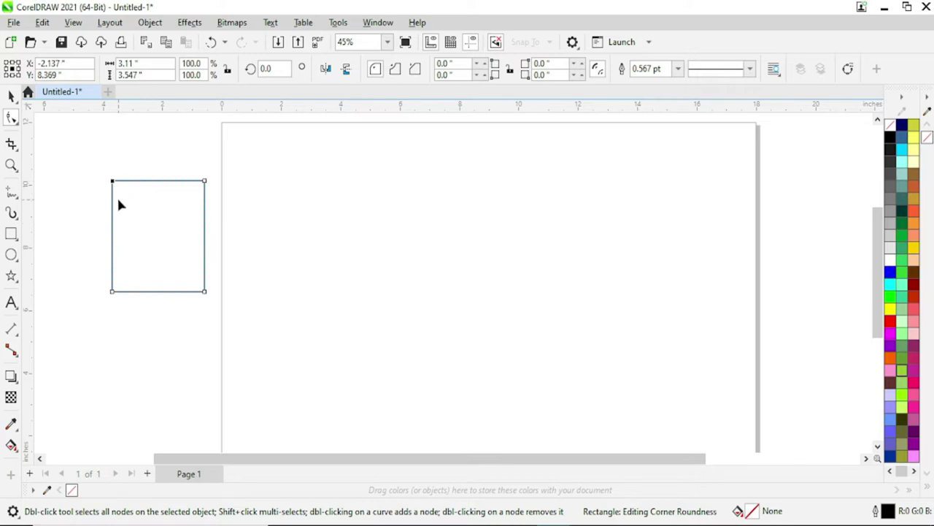
pyautogui.moveTo(113, 184)
pyautogui.mouseDown()
pyautogui.moveTo(141, 197)
pyautogui.moveTo(132, 189)
pyautogui.mouseUp()
pyautogui.moveTo(206, 184); pyautogui.dragTo(195, 184)
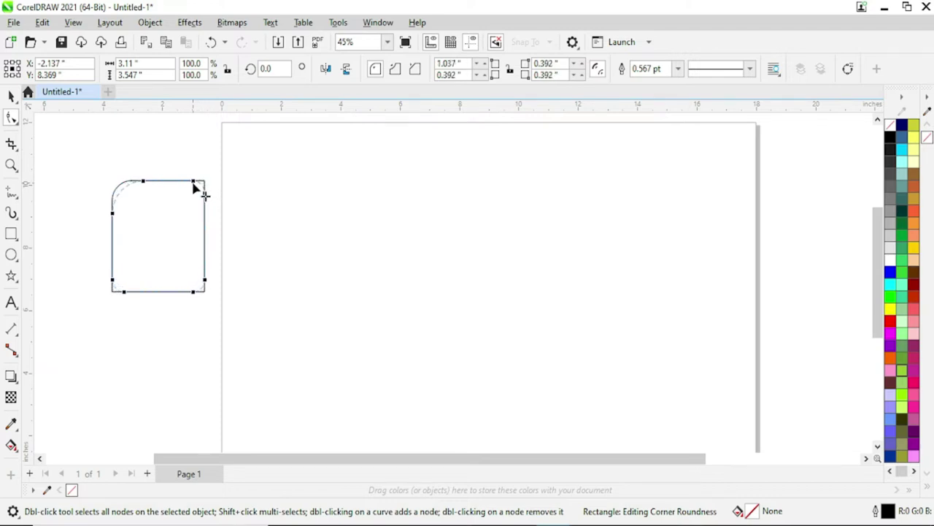
pyautogui.moveTo(197, 188); pyautogui.dragTo(188, 185)
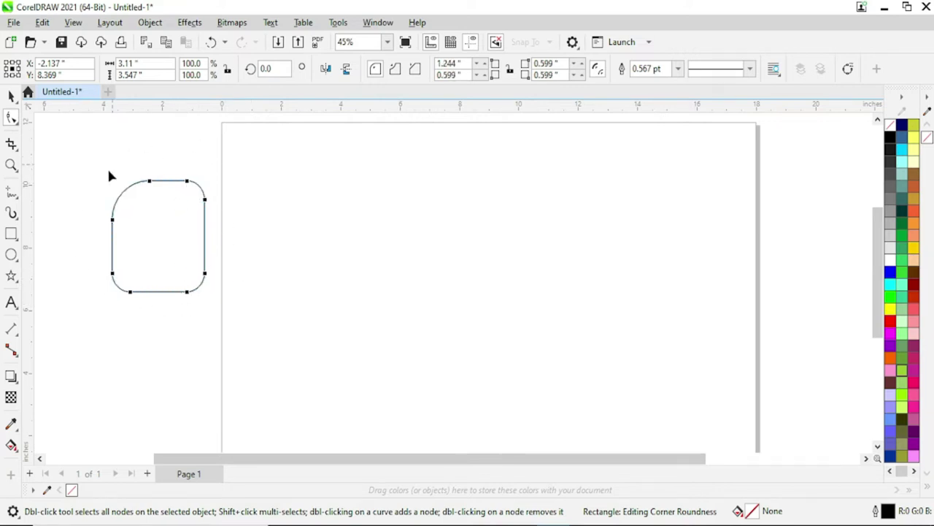
pyautogui.press('space')
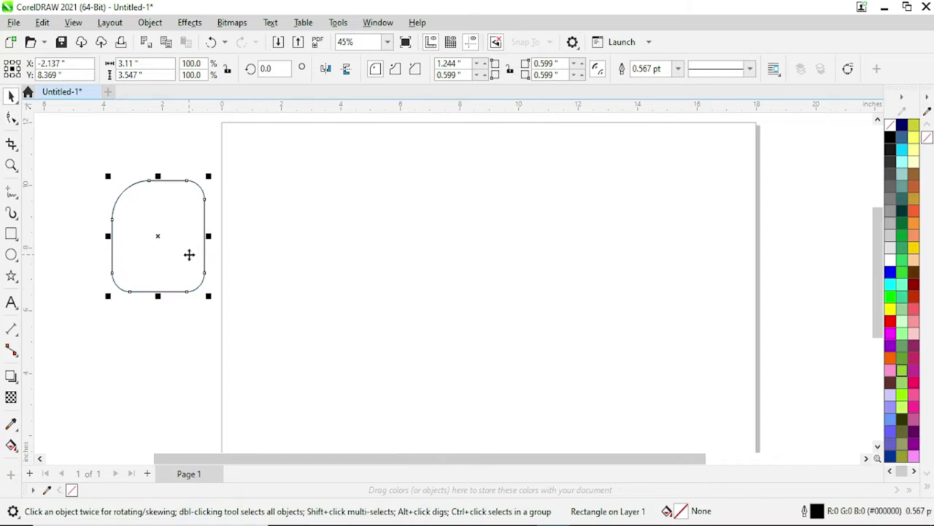
# Replace the rounded rectangle with a plain 3.847 × 3.317 inch rectangle converted to curves
pyautogui.press('Delete')
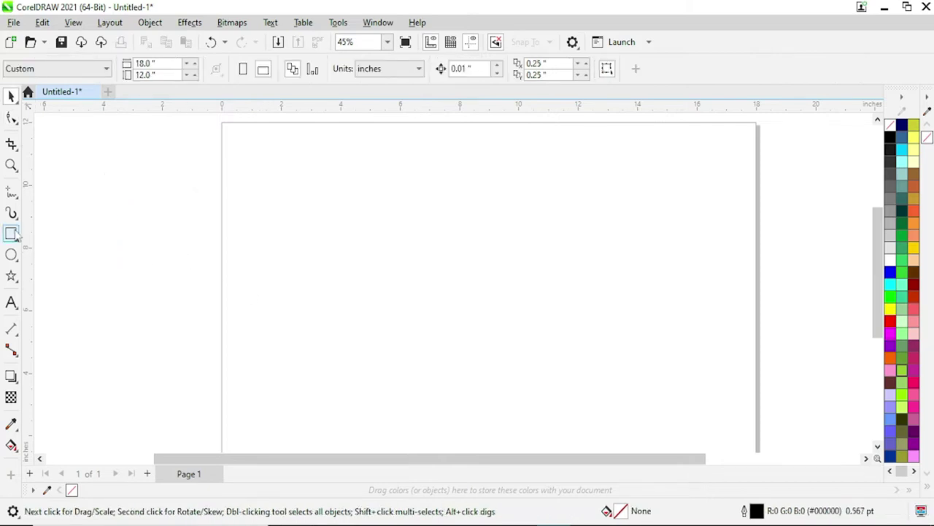
pyautogui.click(11, 234)
pyautogui.moveTo(129, 172); pyautogui.dragTo(244, 276)
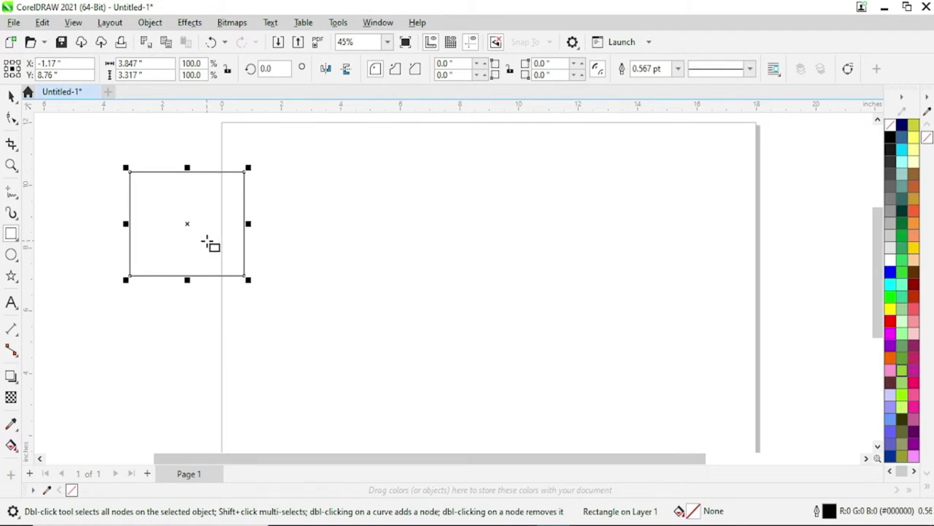
pyautogui.hotkey('ctrl', 'q')
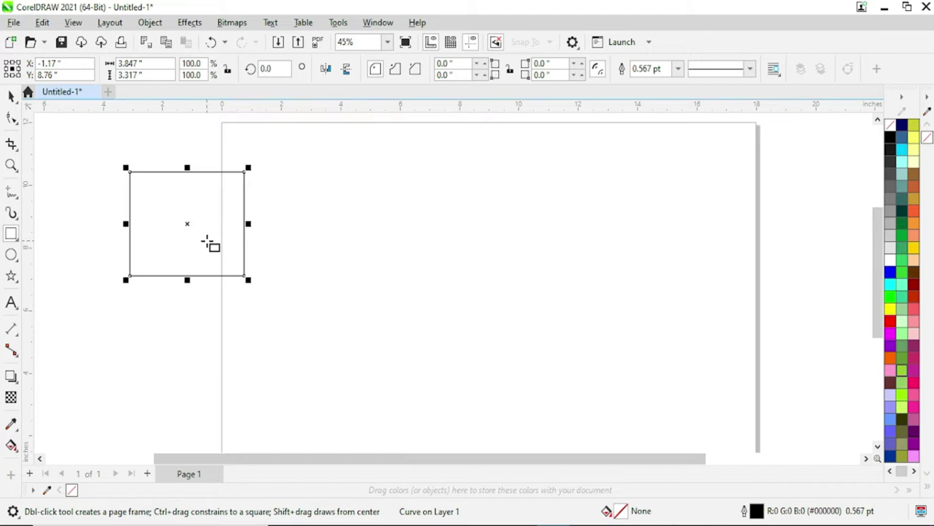
pyautogui.press('F10')
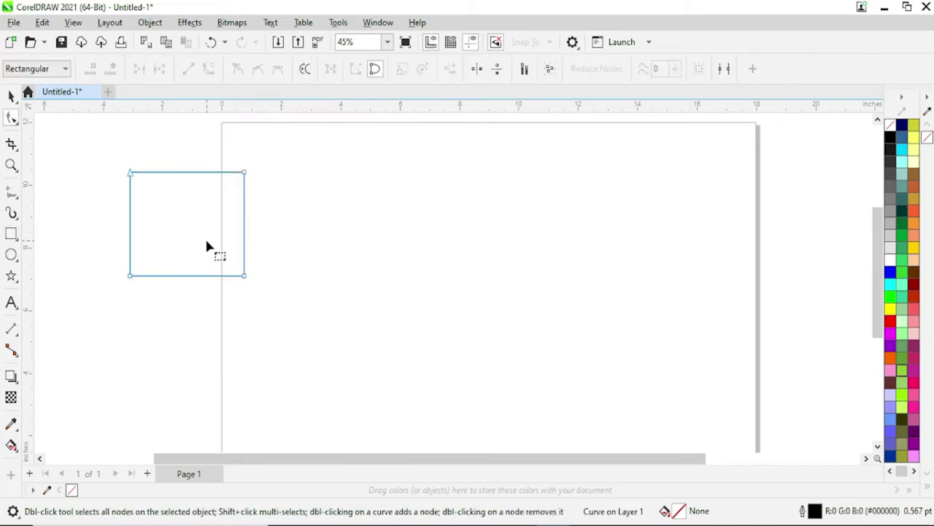
# Add a fifth node on the right edge, pull it into a point, and bow the upper slanted edge inward
pyautogui.doubleClick(245, 228)
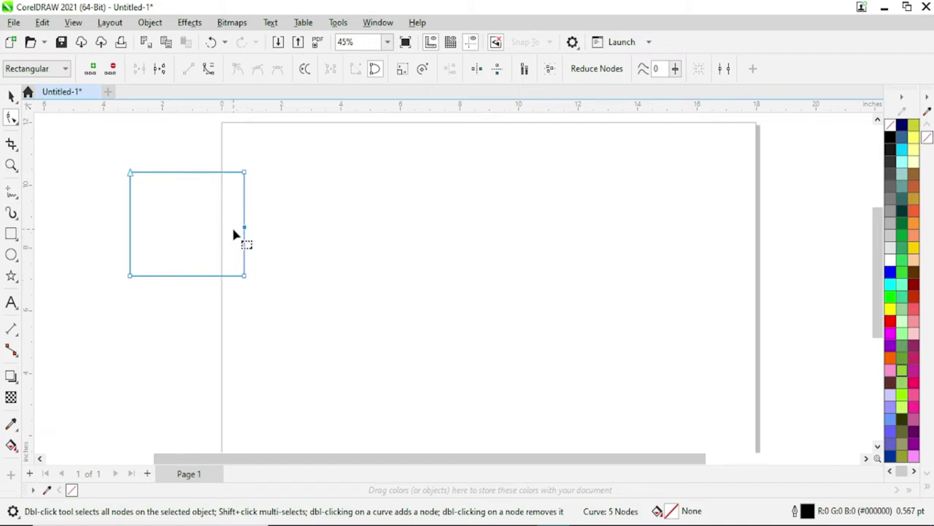
pyautogui.moveTo(245, 229); pyautogui.dragTo(340, 219)
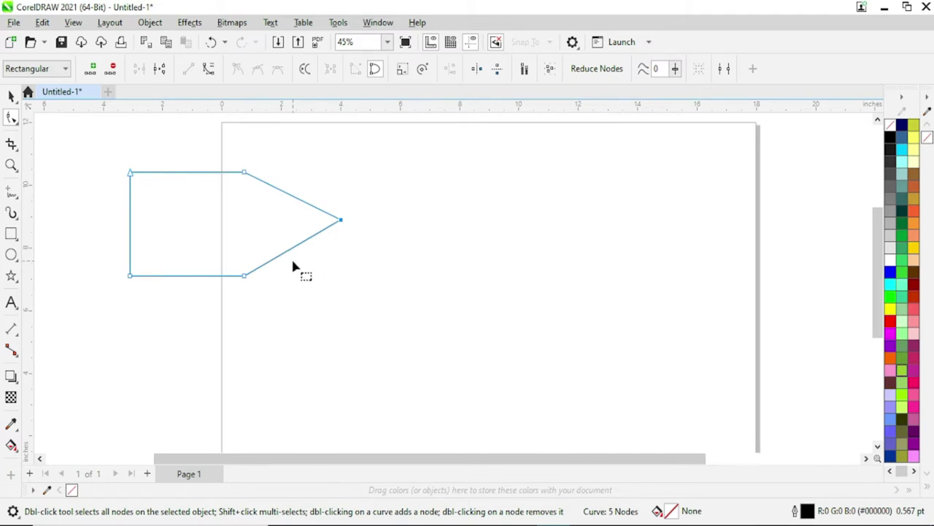
pyautogui.click(286, 193)
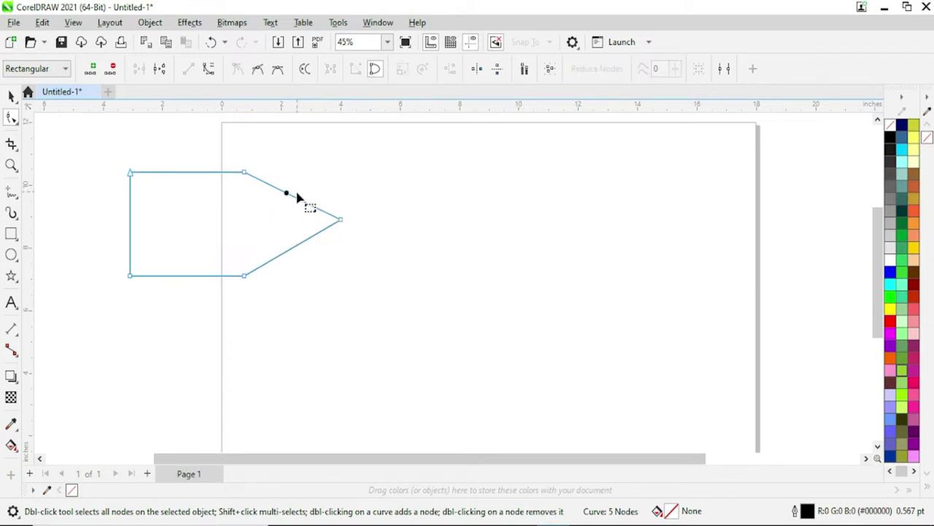
pyautogui.click(209, 70)
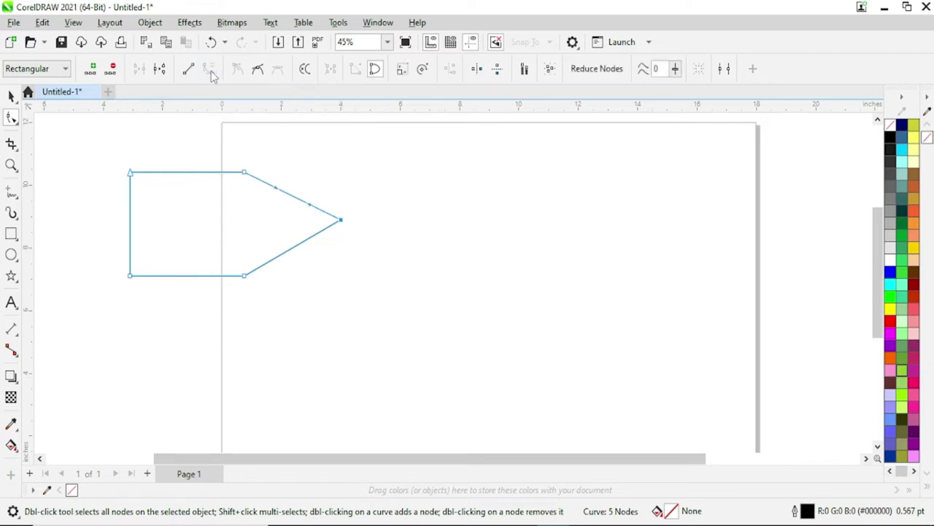
pyautogui.moveTo(289, 195)
pyautogui.mouseDown()
pyautogui.moveTo(294, 187)
pyautogui.moveTo(279, 214)
pyautogui.mouseUp()
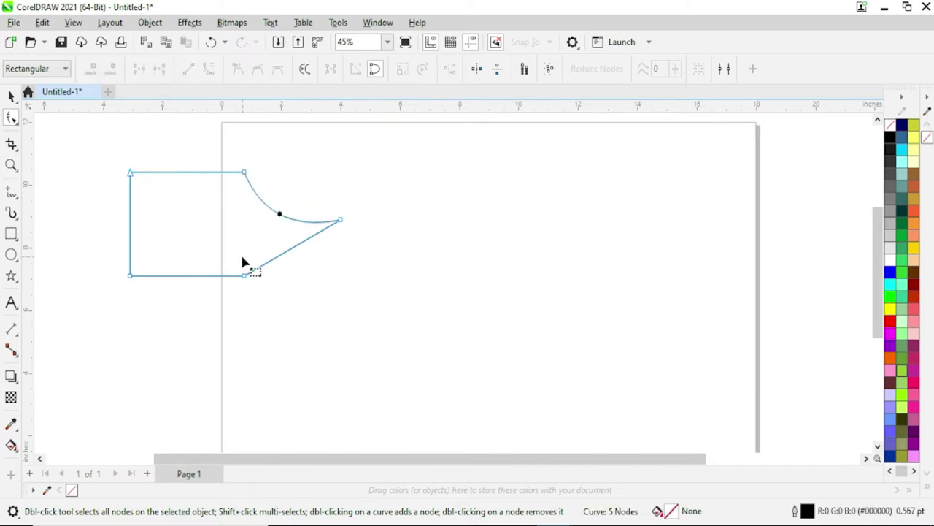
# Brush the Smooth tool over the top-left corner to round it slightly
pyautogui.click(12, 117)
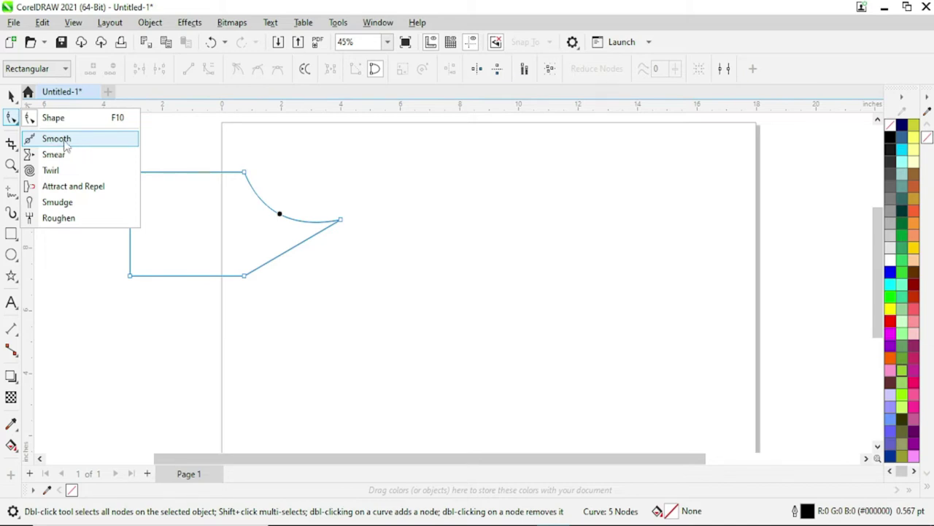
pyautogui.click(65, 143)
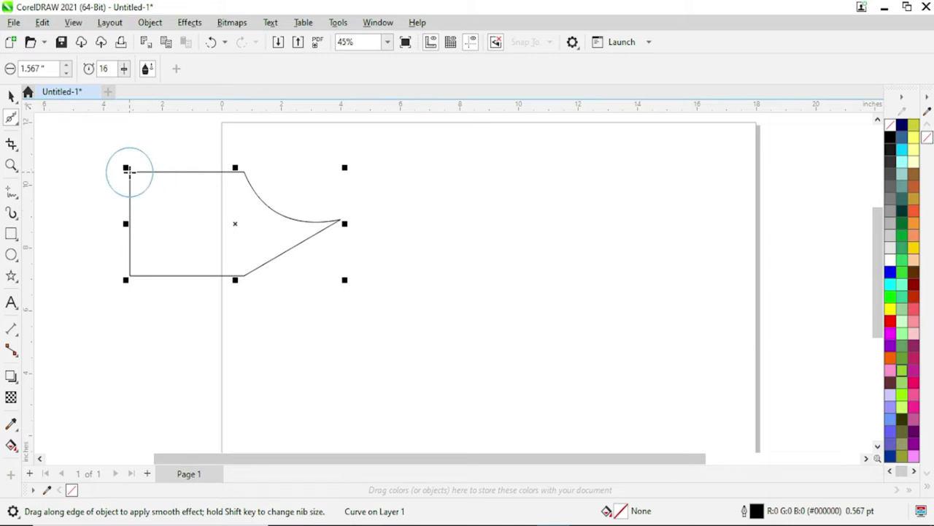
pyautogui.moveTo(131, 175); pyautogui.dragTo(137, 191)
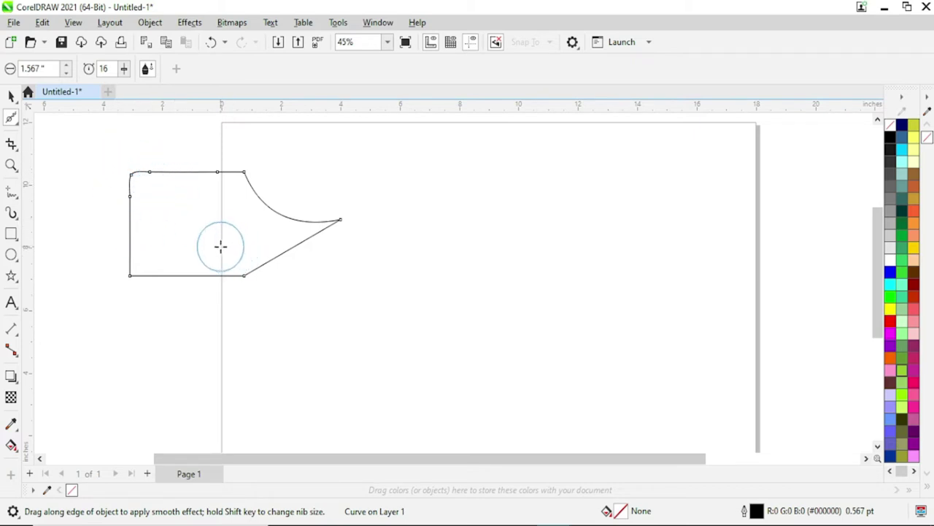
pyautogui.press('F10')
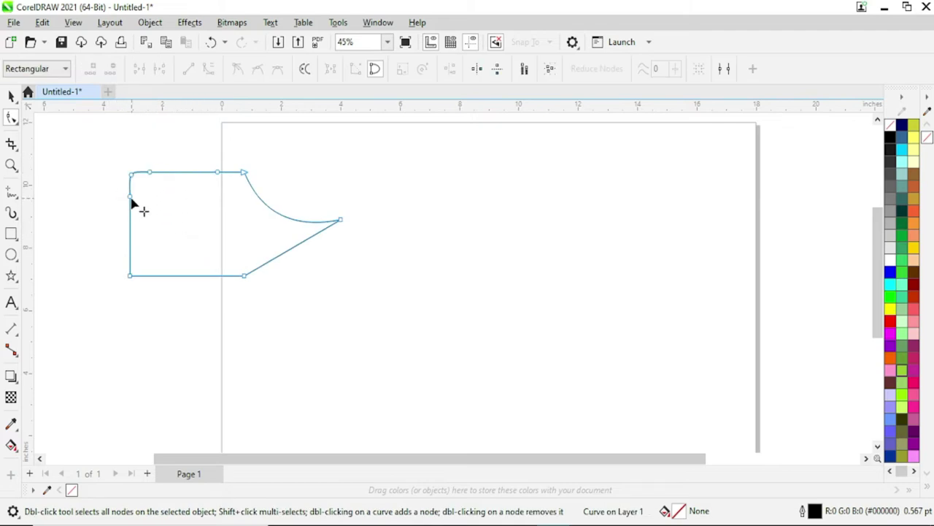
# Bulge the left edge outward, bow the top edge up, and bend the bottom edge into a gentle wave
pyautogui.moveTo(131, 199); pyautogui.dragTo(111, 197)
pyautogui.moveTo(151, 173)
pyautogui.mouseDown()
pyautogui.moveTo(158, 151)
pyautogui.moveTo(113, 154)
pyautogui.mouseUp()
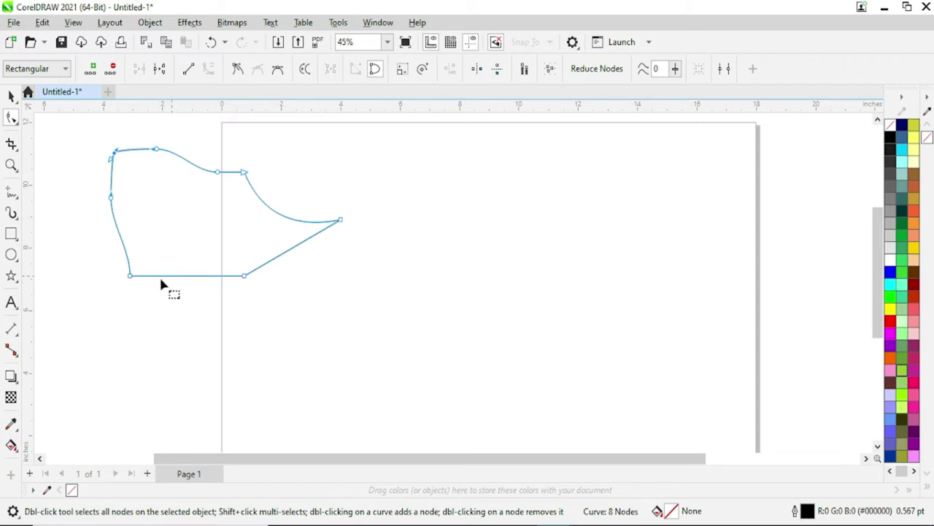
pyautogui.click(16, 122)
pyautogui.click(59, 138)
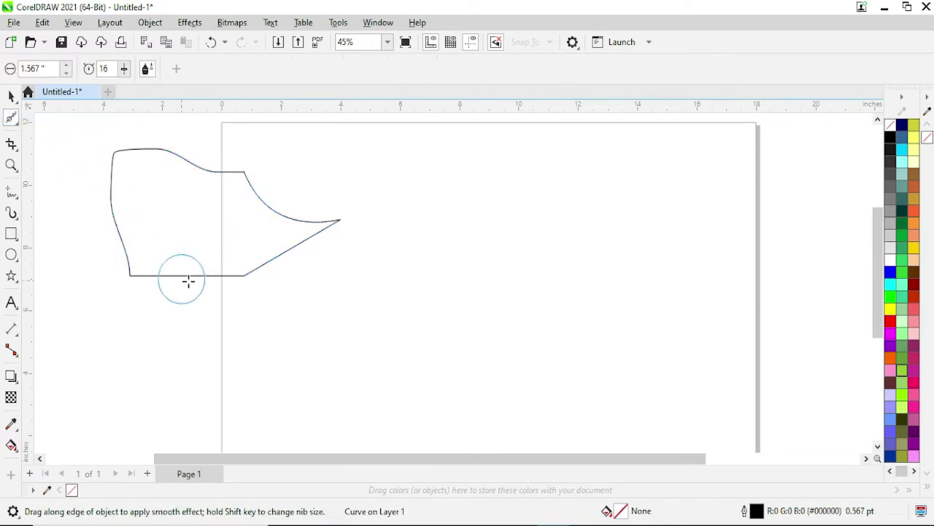
pyautogui.moveTo(175, 273)
pyautogui.mouseDown()
pyautogui.moveTo(136, 278)
pyautogui.moveTo(173, 277)
pyautogui.moveTo(121, 265)
pyautogui.moveTo(138, 277)
pyautogui.moveTo(165, 273)
pyautogui.mouseUp()
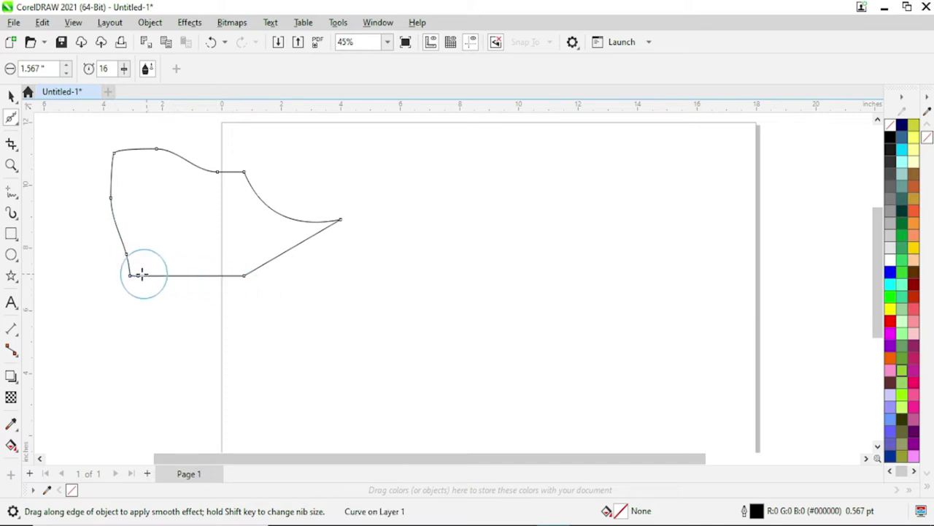
pyautogui.click(11, 117)
pyautogui.click(51, 118)
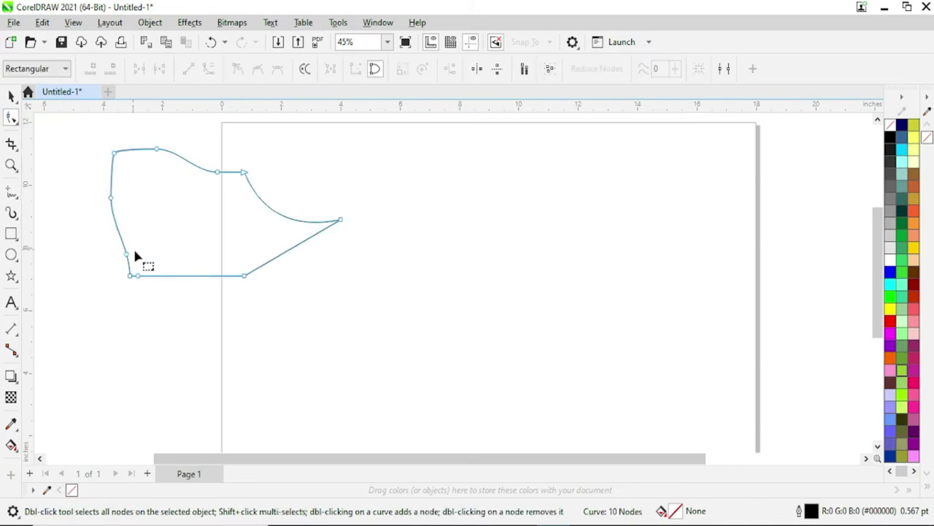
pyautogui.moveTo(140, 276)
pyautogui.mouseDown()
pyautogui.moveTo(175, 267)
pyautogui.moveTo(174, 260)
pyautogui.mouseUp()
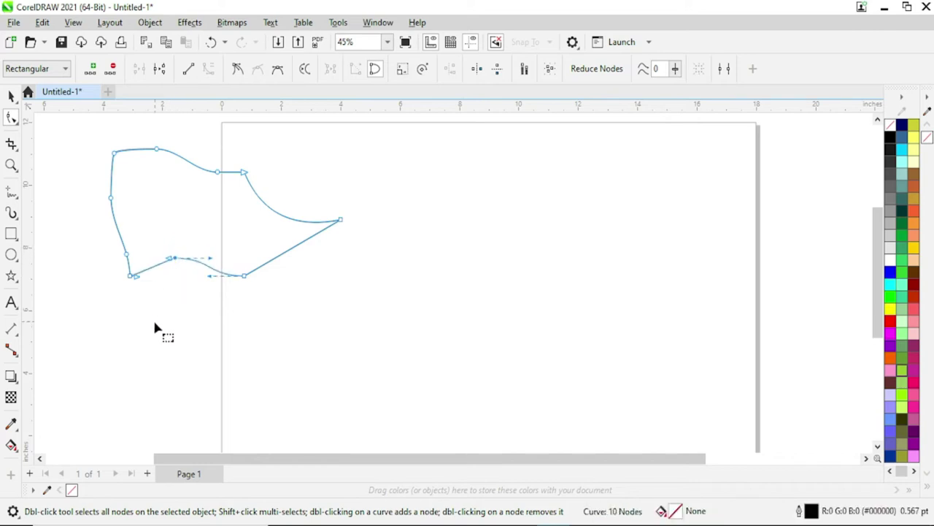
# Select the reshaped curve and delete it from the page
pyautogui.click(12, 118)
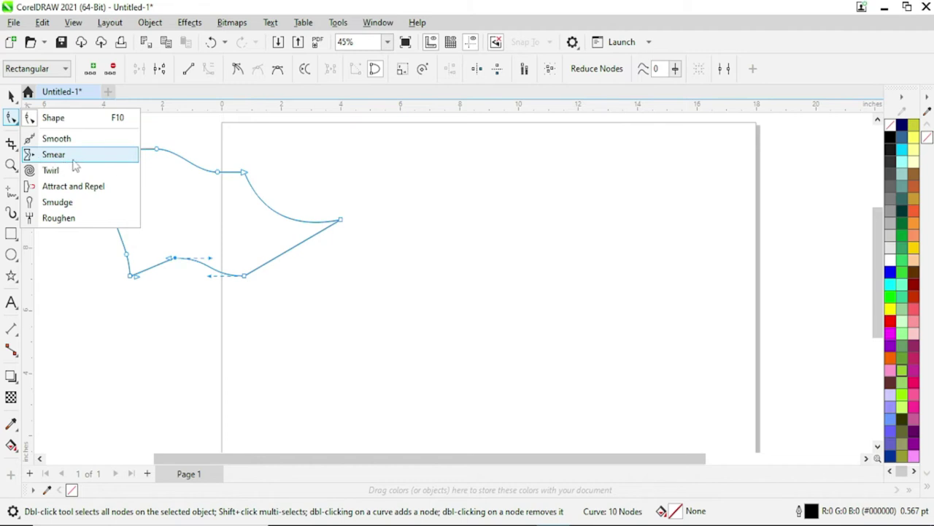
pyautogui.click(124, 341)
pyautogui.press('space')
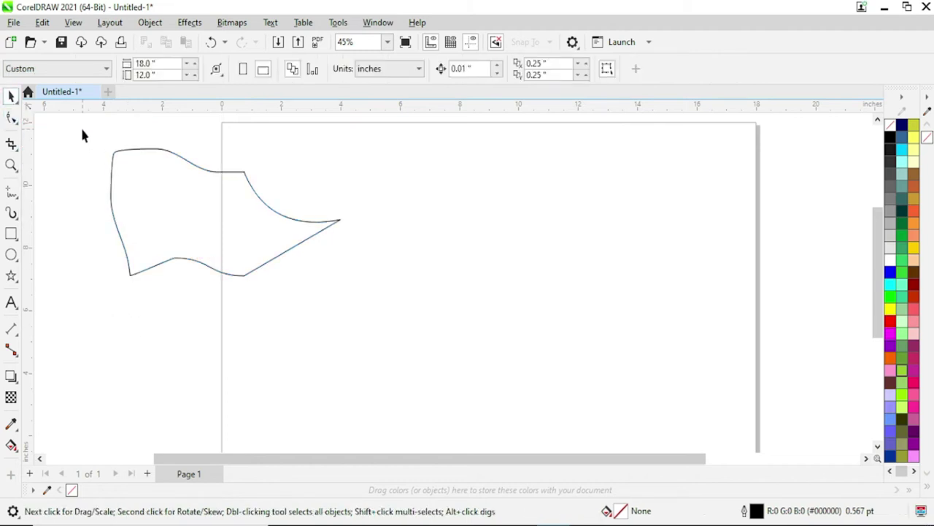
pyautogui.moveTo(373, 287); pyautogui.dragTo(387, 318)
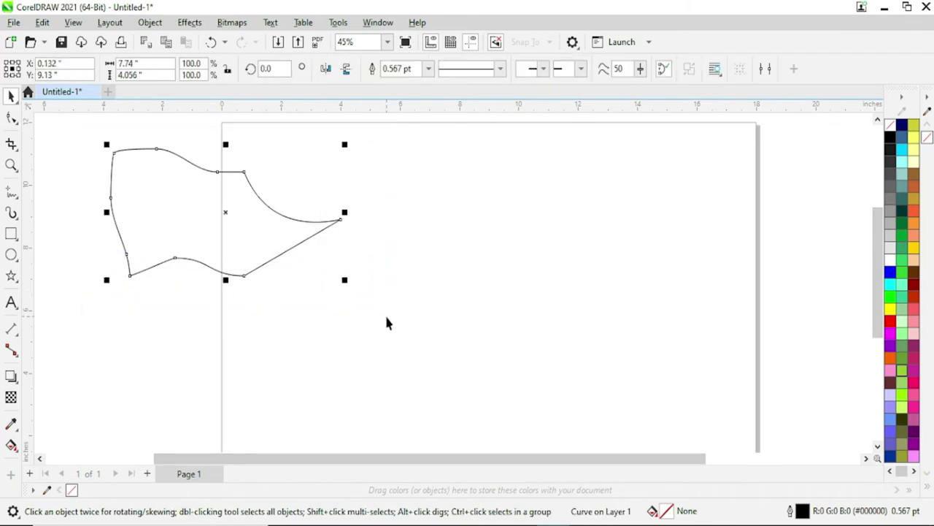
pyautogui.press('Delete')
# Draw a rectangle at the page's left edge and smear dents into its top-left, left edge and bottom-right
pyautogui.click(11, 233)
pyautogui.moveTo(108, 186); pyautogui.dragTo(221, 280)
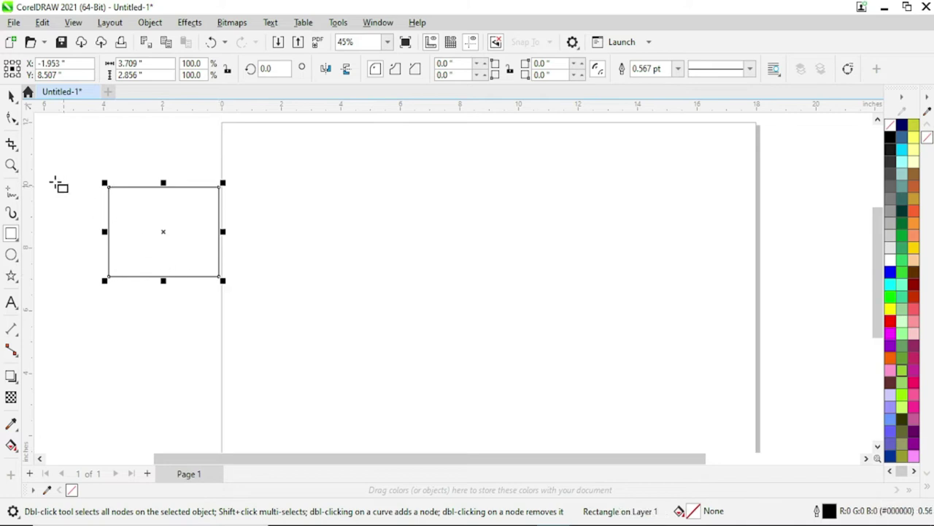
pyautogui.click(11, 118)
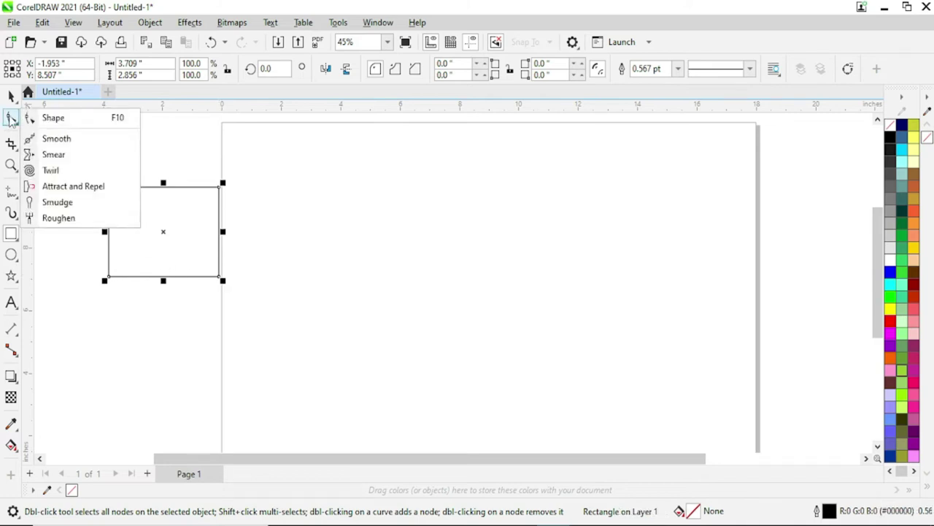
pyautogui.click(54, 154)
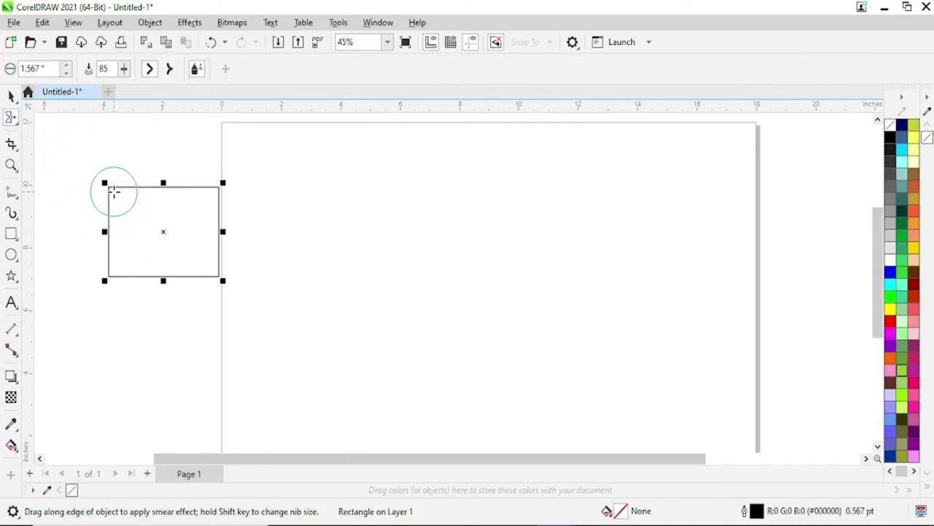
pyautogui.moveTo(112, 192); pyautogui.dragTo(144, 221)
pyautogui.moveTo(217, 275); pyautogui.dragTo(177, 236)
pyautogui.moveTo(125, 198); pyautogui.dragTo(149, 217)
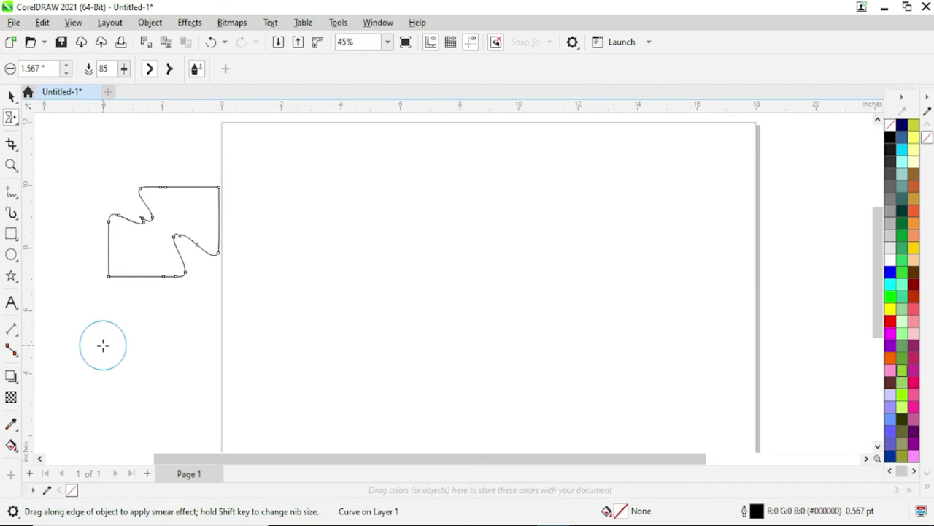
pyautogui.click(11, 116)
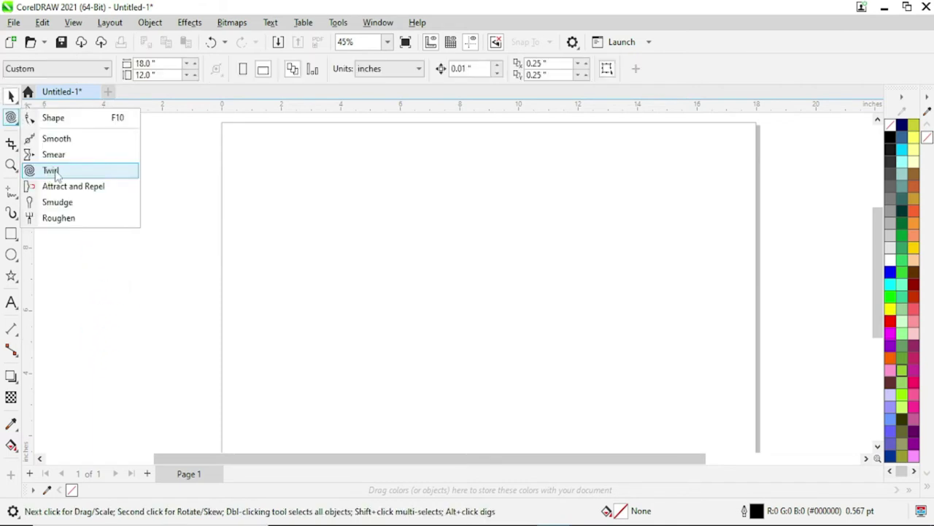
# Draw a new rectangle at the page's left edge
pyautogui.click(69, 174)
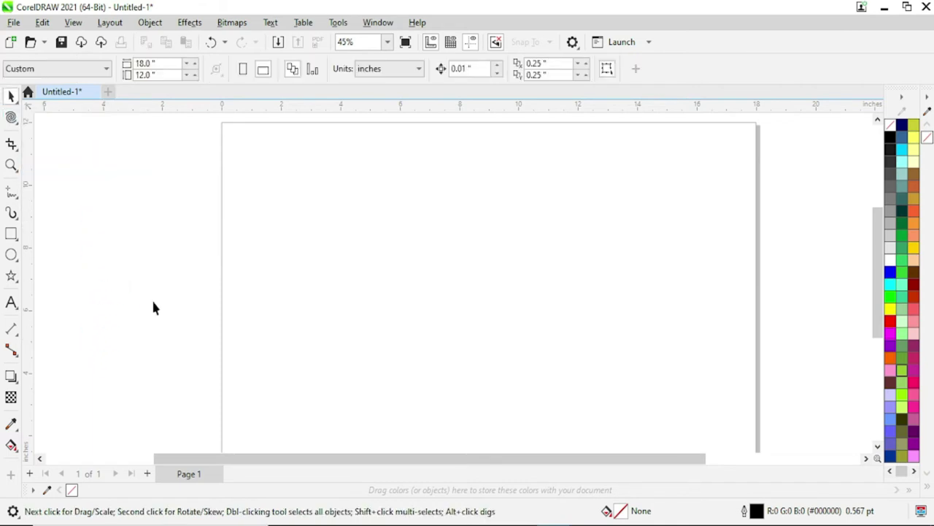
pyautogui.click(11, 234)
pyautogui.moveTo(138, 198); pyautogui.dragTo(248, 298)
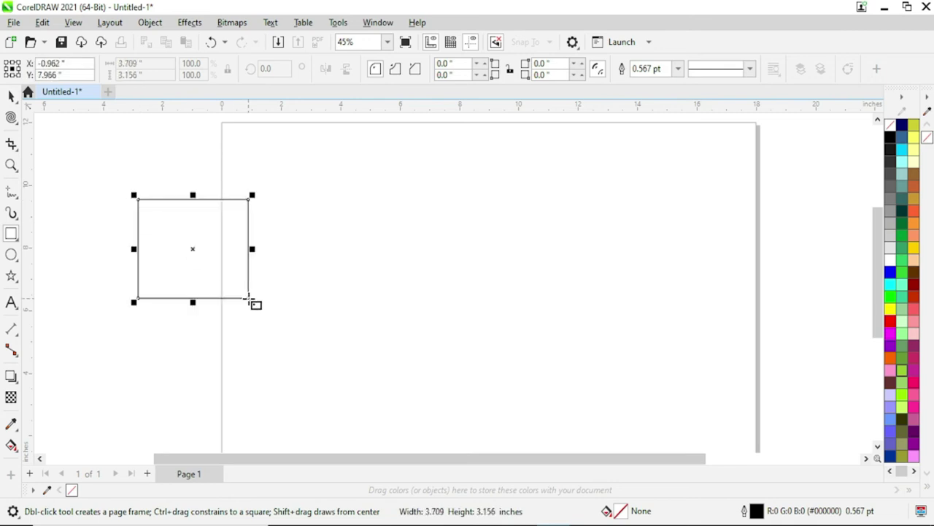
# Twirl spirals into the top-left and bottom-right corners, then nudge the shape slightly down and right
pyautogui.click(11, 117)
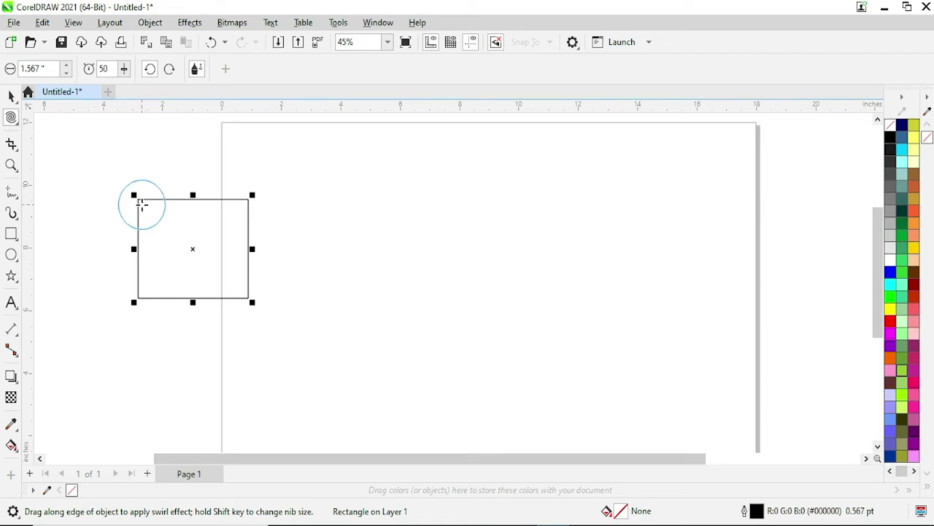
pyautogui.moveTo(141, 204); pyautogui.dragTo(141, 204)
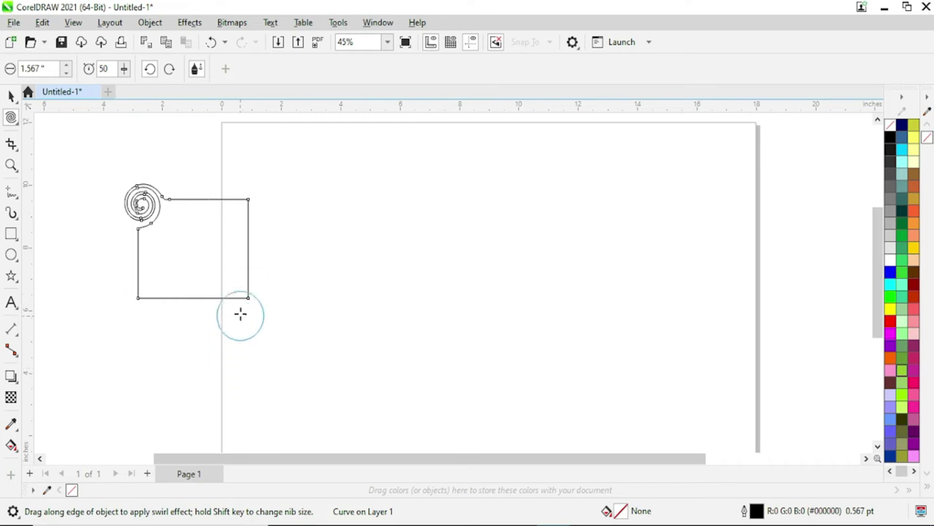
pyautogui.moveTo(246, 288); pyautogui.dragTo(244, 290)
pyautogui.click(11, 95)
pyautogui.click(308, 346)
pyautogui.moveTo(199, 246)
pyautogui.mouseDown()
pyautogui.moveTo(315, 273)
pyautogui.moveTo(214, 264)
pyautogui.mouseUp()
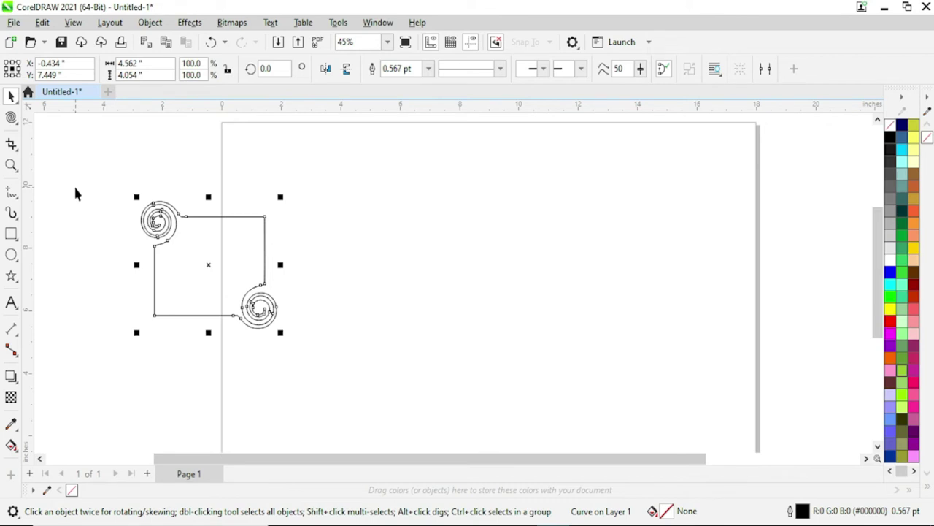
pyautogui.click(15, 121)
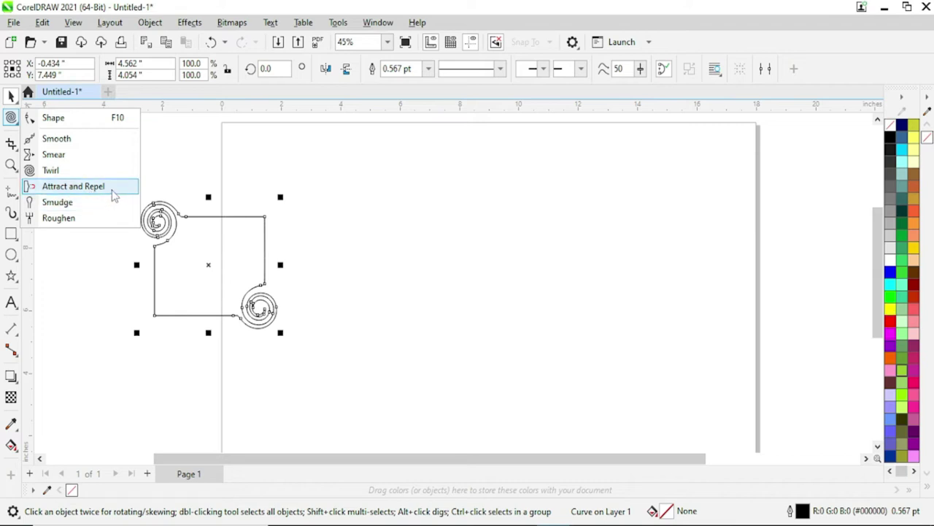
# Use Attract and Repel to pull a bump into the left edge and an inward bulge into the right
pyautogui.click(80, 191)
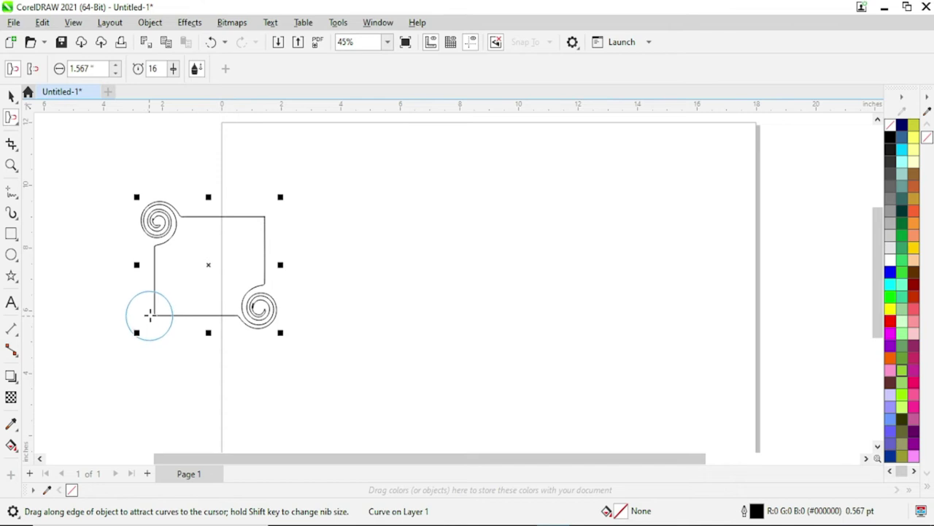
pyautogui.moveTo(154, 288)
pyautogui.mouseDown()
pyautogui.moveTo(200, 285)
pyautogui.moveTo(158, 278)
pyautogui.mouseUp()
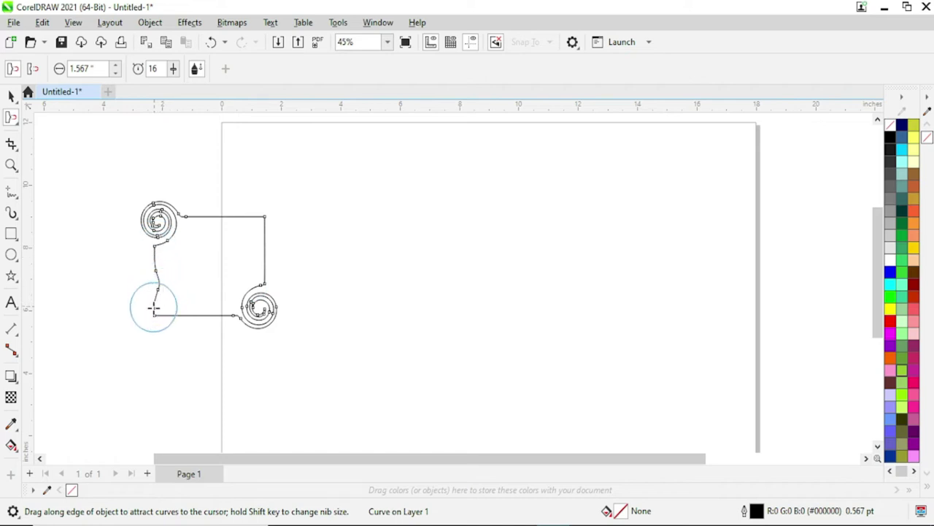
pyautogui.click(265, 233)
pyautogui.moveTo(266, 234); pyautogui.dragTo(243, 259)
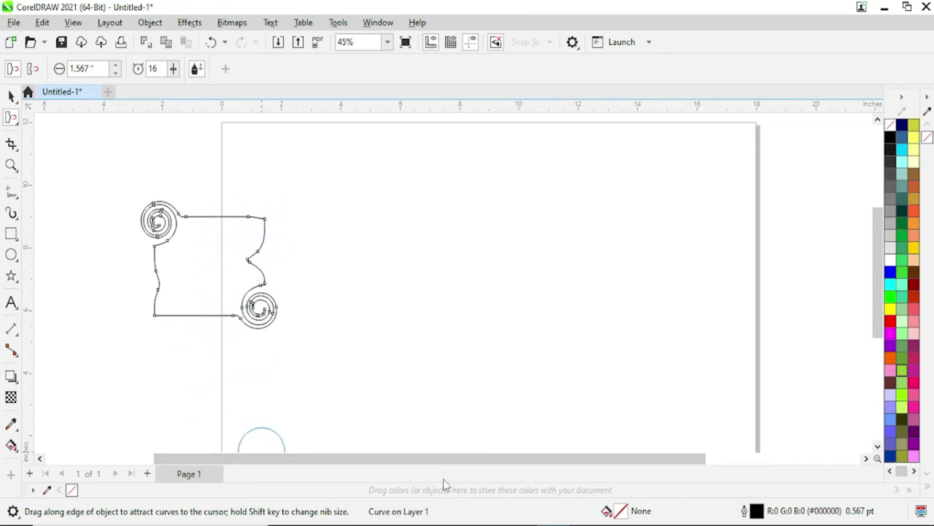
pyautogui.press('F10')
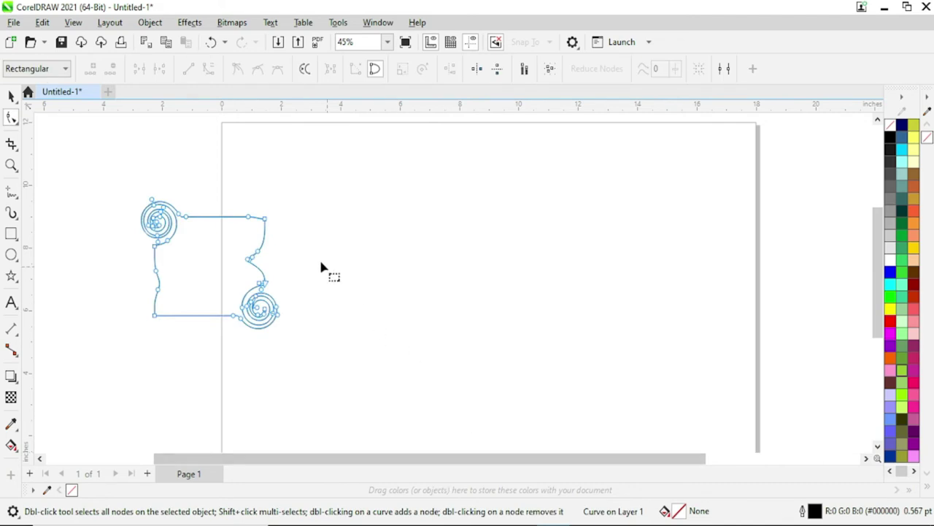
# Adjust nodes on the curve's right and lower-left, then marquee-select the whole twirled shape
pyautogui.moveTo(260, 256)
pyautogui.mouseDown()
pyautogui.moveTo(241, 246)
pyautogui.moveTo(232, 277)
pyautogui.mouseUp()
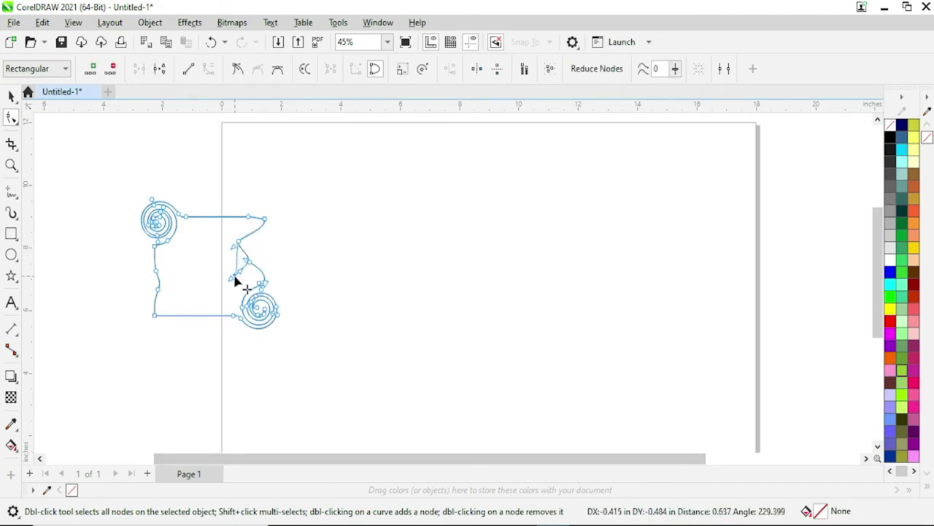
pyautogui.moveTo(156, 270)
pyautogui.mouseDown()
pyautogui.moveTo(183, 264)
pyautogui.moveTo(167, 299)
pyautogui.moveTo(188, 295)
pyautogui.mouseUp()
pyautogui.click(11, 118)
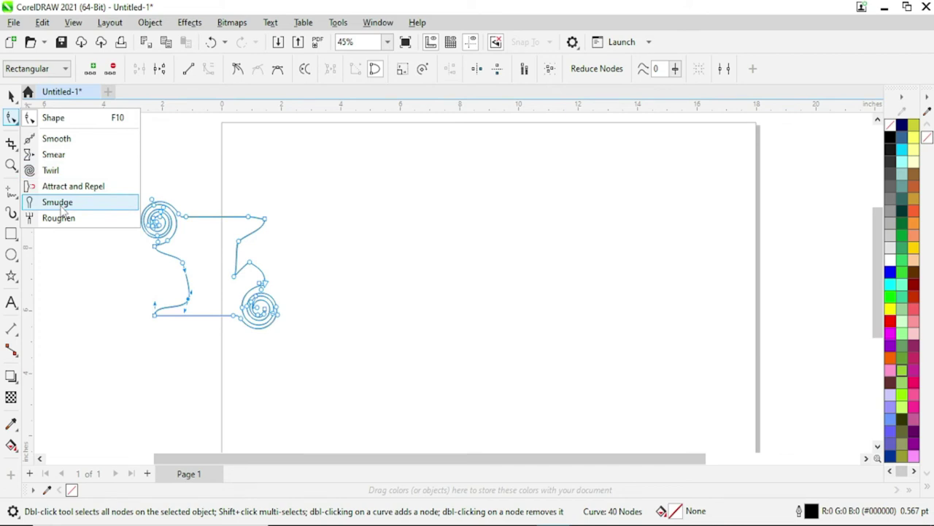
pyautogui.click(179, 354)
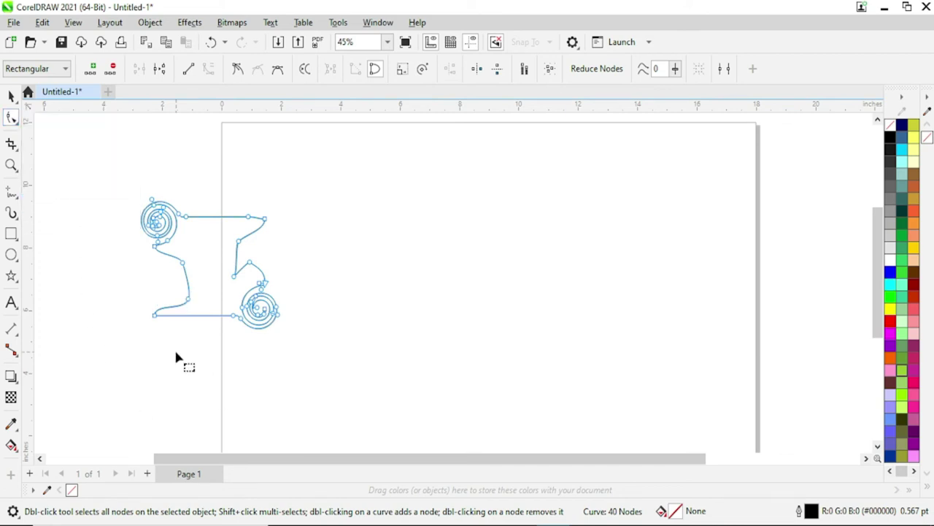
pyautogui.click(11, 96)
pyautogui.moveTo(81, 144); pyautogui.dragTo(327, 341)
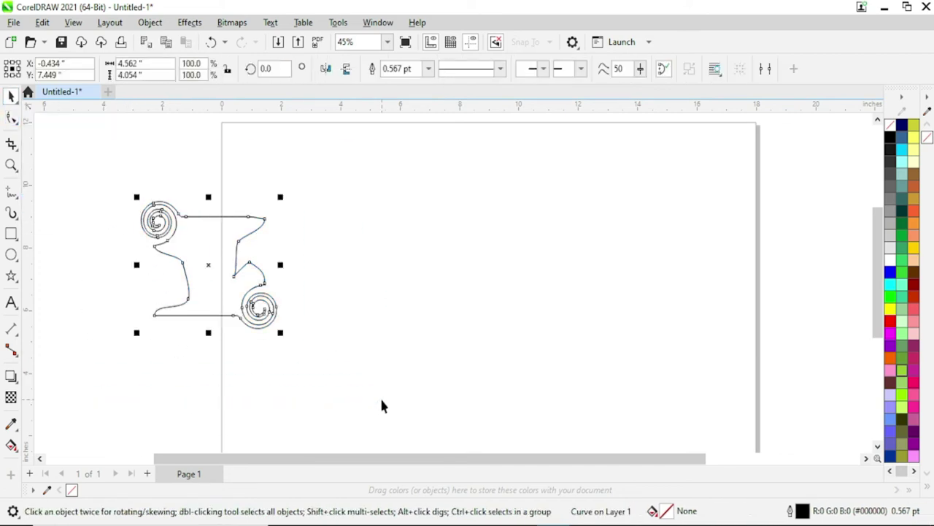
# Delete the twirled shape and draw a new rectangle across the page's left edge
pyautogui.press('Delete')
pyautogui.click(11, 234)
pyautogui.moveTo(108, 190); pyautogui.dragTo(263, 334)
# Scale the rectangle down to about 3.87 × 3.407 inches and nudge it into place
pyautogui.click(11, 95)
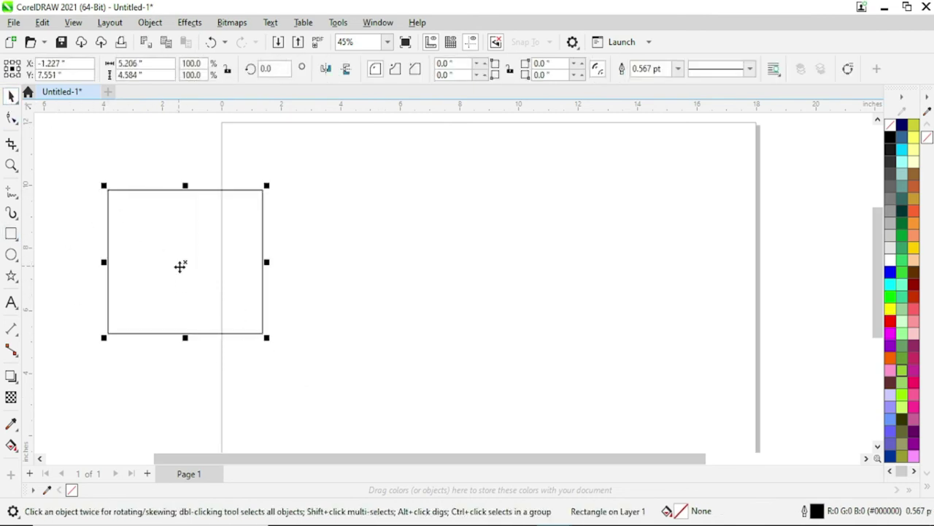
pyautogui.moveTo(267, 338); pyautogui.dragTo(226, 300)
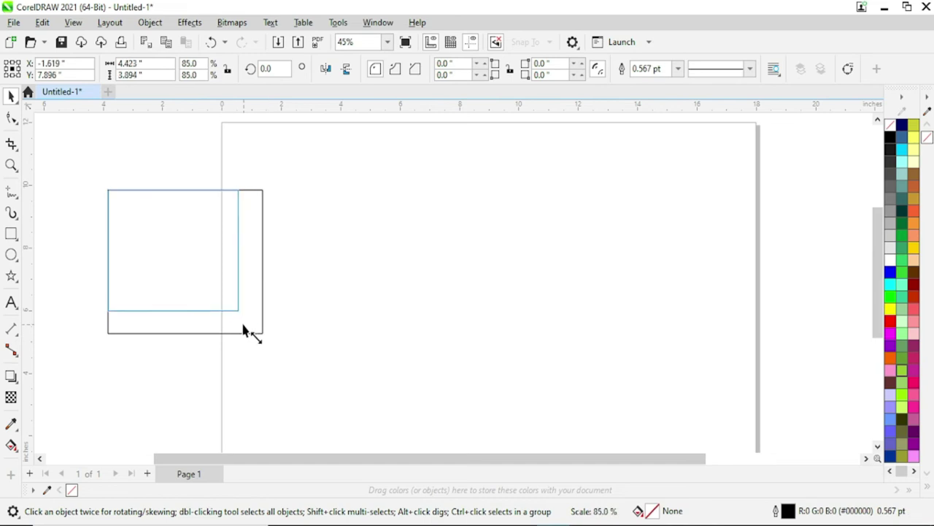
pyautogui.moveTo(163, 245); pyautogui.dragTo(179, 252)
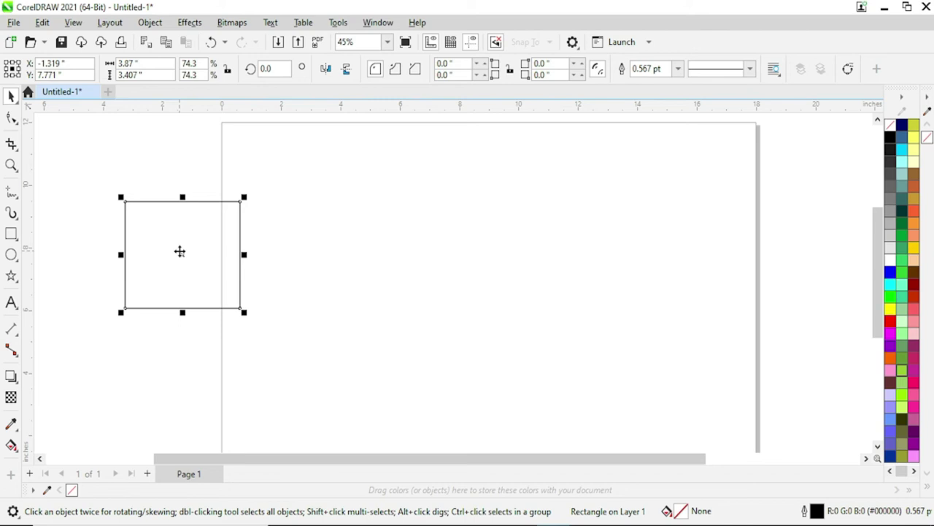
pyautogui.press('Escape')
pyautogui.click(11, 119)
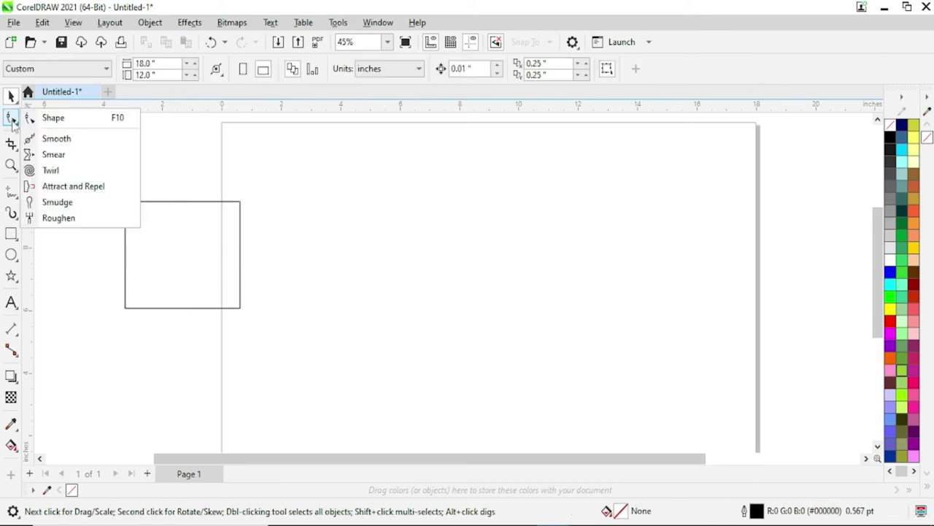
# Smudge two long bulges into the rectangle from its left edge with the Smudge tool
pyautogui.click(78, 204)
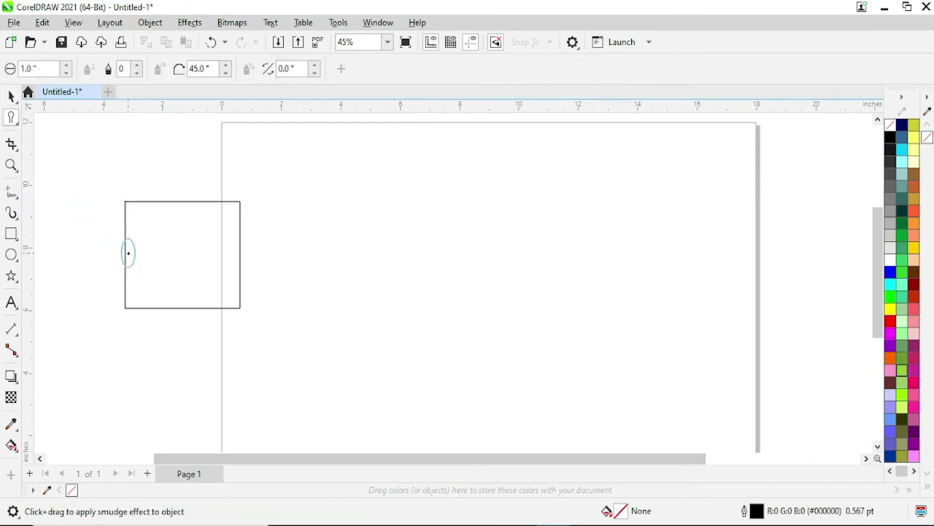
pyautogui.moveTo(125, 252); pyautogui.dragTo(219, 254)
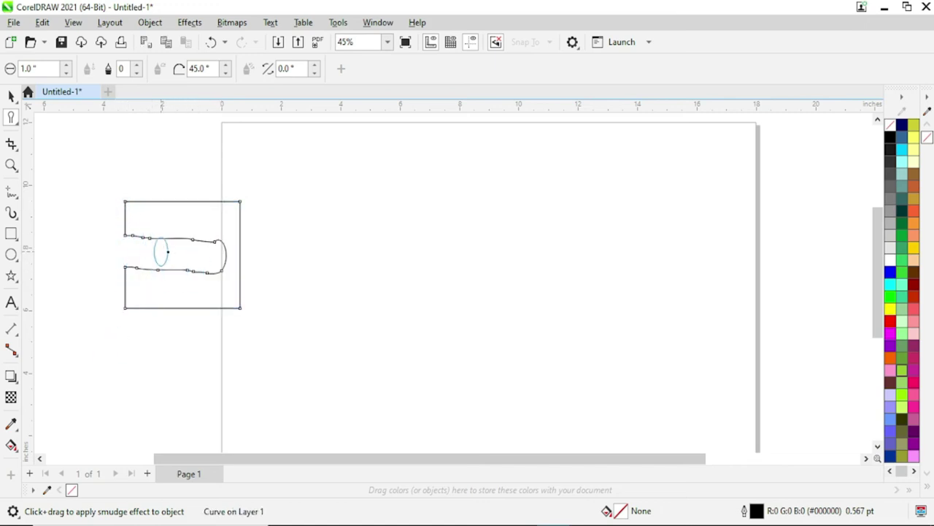
pyautogui.moveTo(124, 287); pyautogui.dragTo(213, 292)
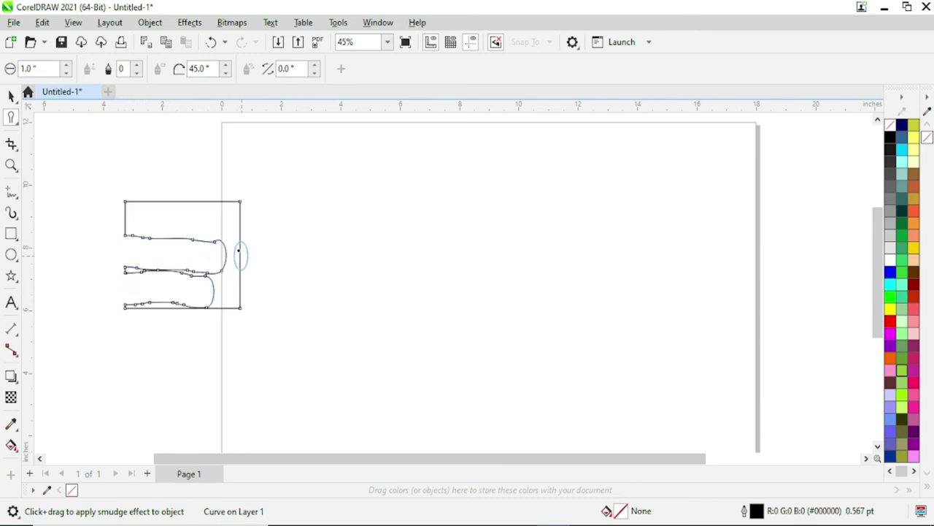
pyautogui.moveTo(125, 212)
pyautogui.mouseDown()
pyautogui.moveTo(200, 217)
pyautogui.moveTo(185, 208)
pyautogui.moveTo(221, 202)
pyautogui.moveTo(147, 198)
pyautogui.moveTo(206, 195)
pyautogui.moveTo(151, 173)
pyautogui.mouseUp()
# Smudge the top edge into an inner loop and pull three lobes out from the right side
pyautogui.moveTo(227, 168); pyautogui.dragTo(148, 192)
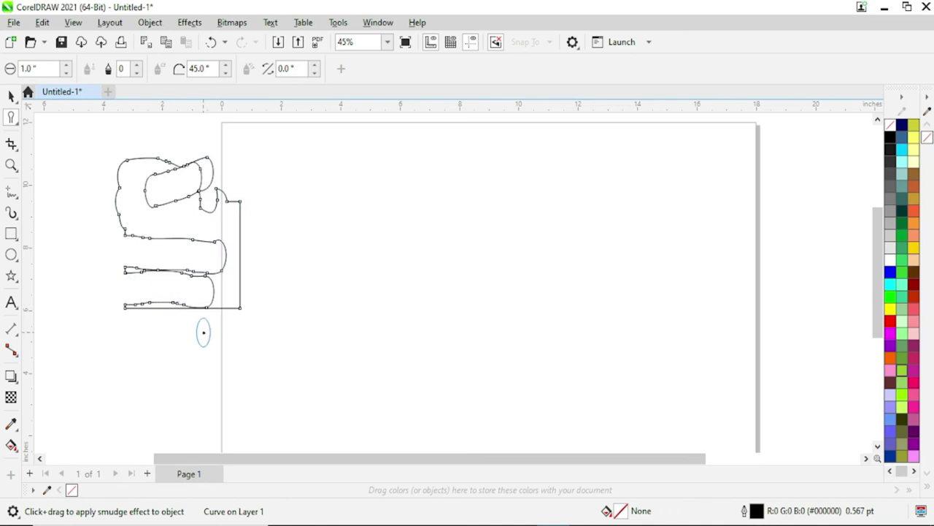
pyautogui.moveTo(235, 242); pyautogui.dragTo(314, 242)
pyautogui.moveTo(244, 285); pyautogui.dragTo(321, 288)
pyautogui.moveTo(235, 207); pyautogui.dragTo(296, 206)
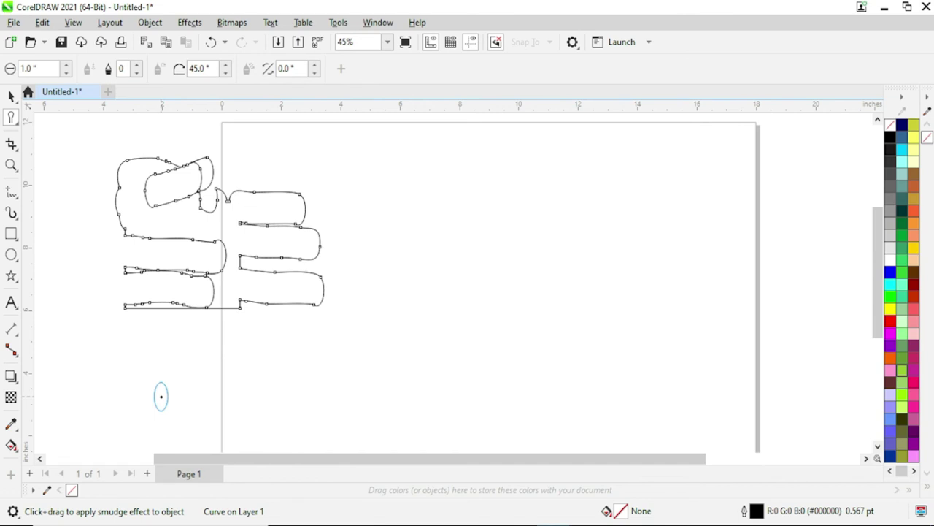
pyautogui.press('space')
# Delete the smudged shape and draw a new rectangle left of the page
pyautogui.press('Delete')
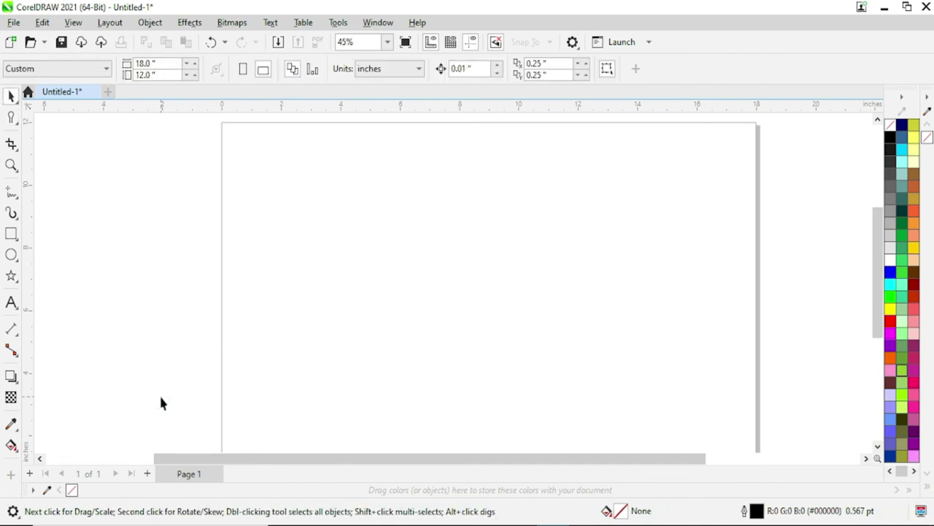
pyautogui.click(11, 234)
pyautogui.moveTo(88, 199); pyautogui.dragTo(195, 308)
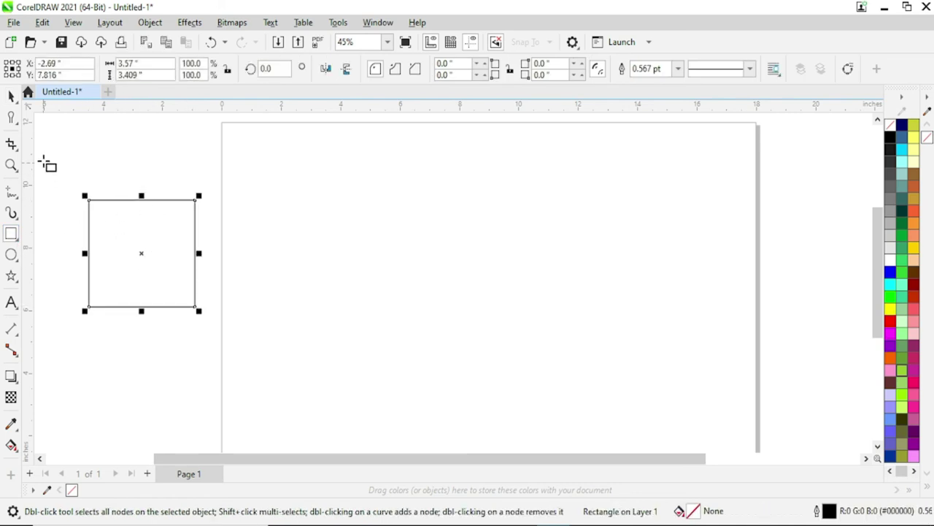
# Roughen the rectangle's left edge into a zigzag and move it onto the page edge
pyautogui.click(11, 118)
pyautogui.click(49, 217)
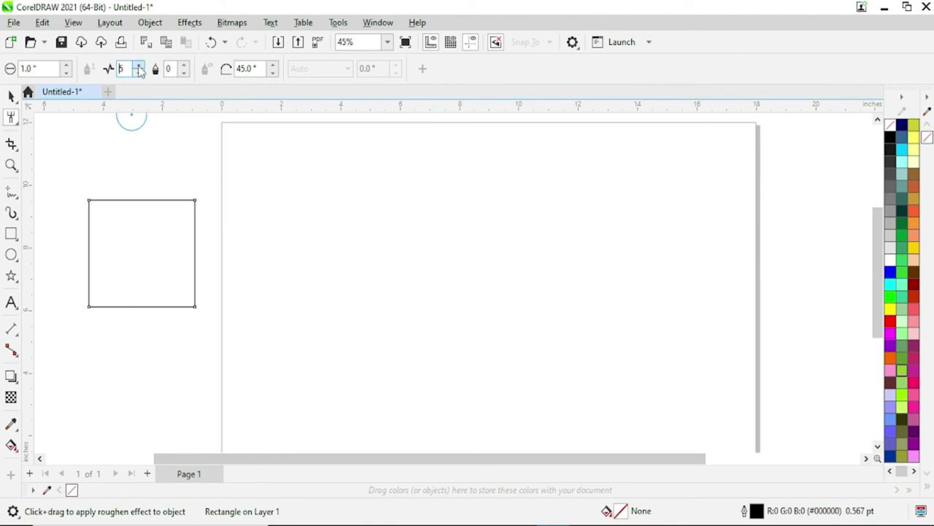
pyautogui.click(88, 258)
pyautogui.click(11, 95)
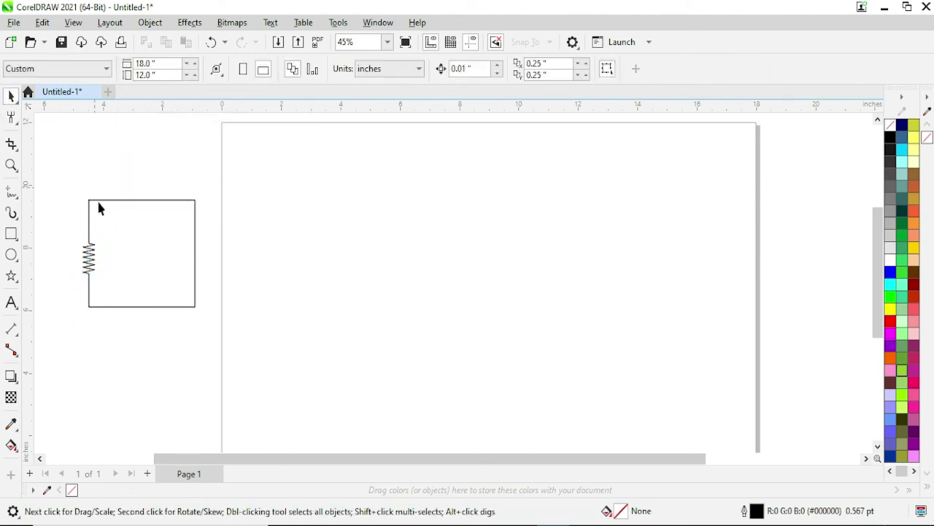
pyautogui.moveTo(109, 280); pyautogui.dragTo(181, 271)
pyautogui.click(99, 253)
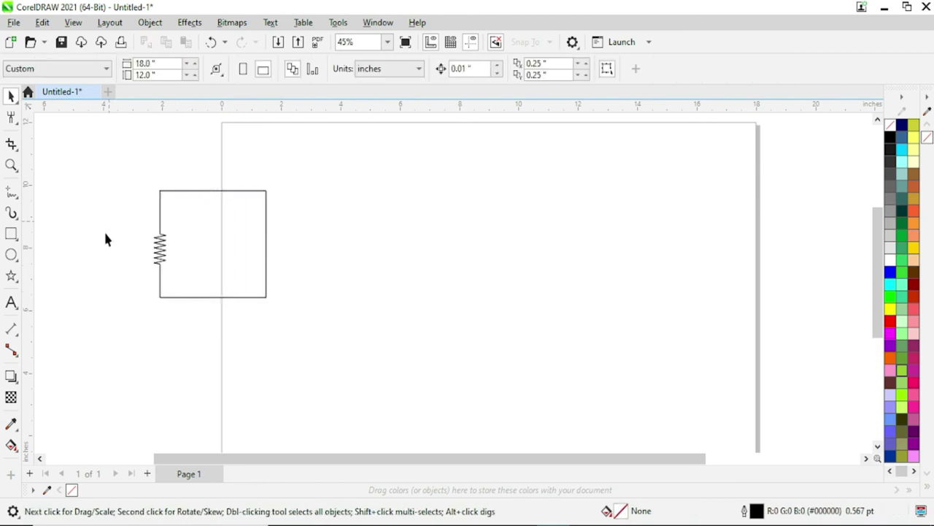
pyautogui.click(190, 254)
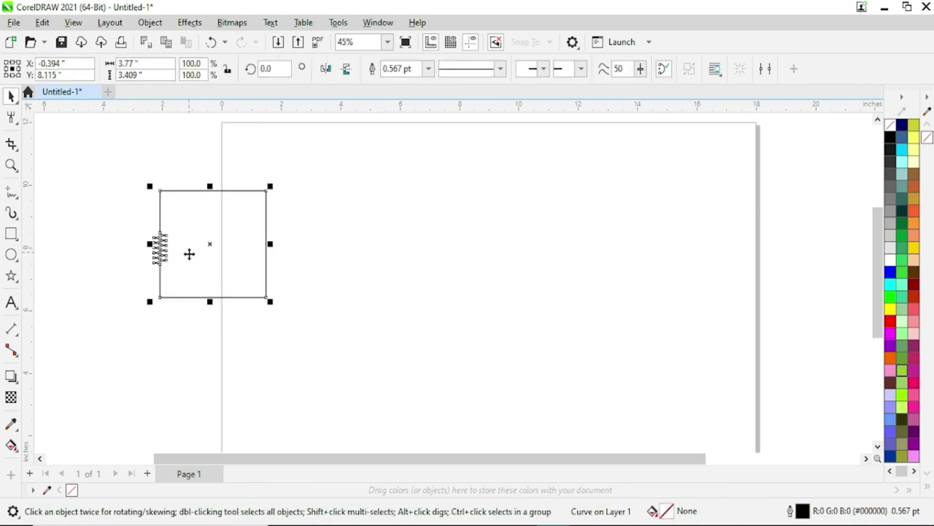
pyautogui.click(97, 294)
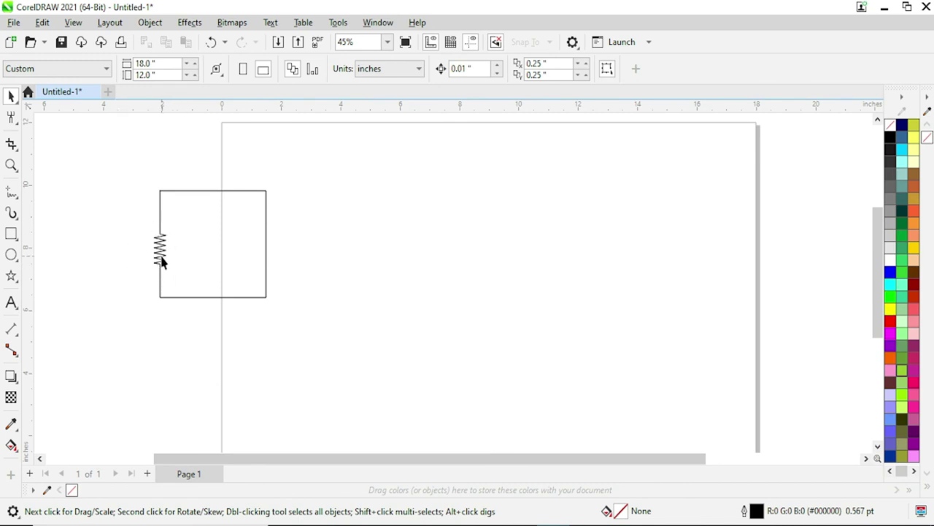
# Roughen the rectangle's right edge into a zigzag and shift it slightly left
pyautogui.click(11, 118)
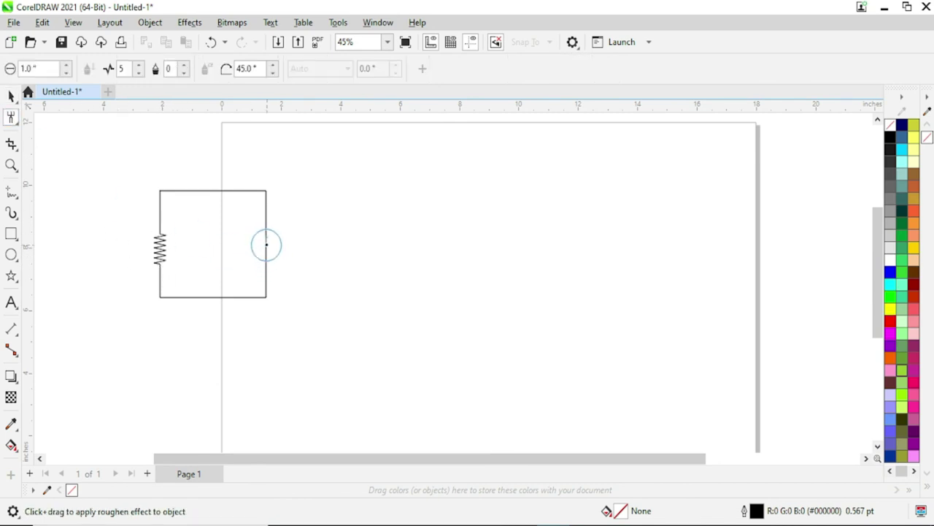
pyautogui.click(265, 244)
pyautogui.moveTo(264, 249); pyautogui.dragTo(264, 244)
pyautogui.press('space')
pyautogui.click(200, 236)
pyautogui.moveTo(195, 297); pyautogui.dragTo(164, 293)
pyautogui.click(275, 364)
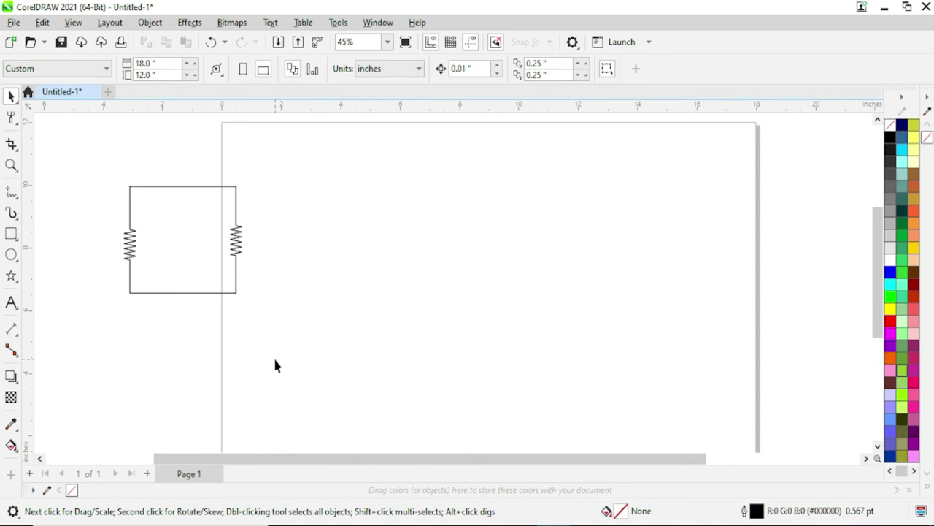
pyautogui.click(11, 120)
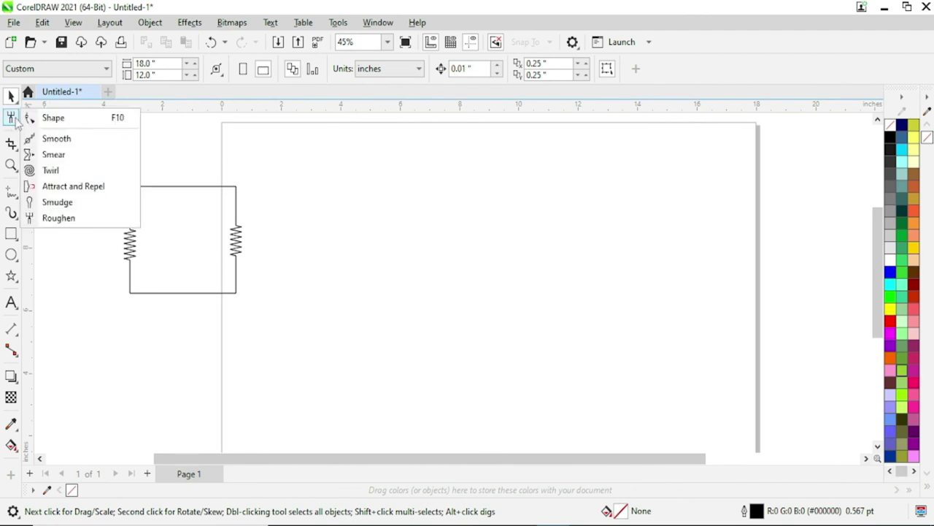